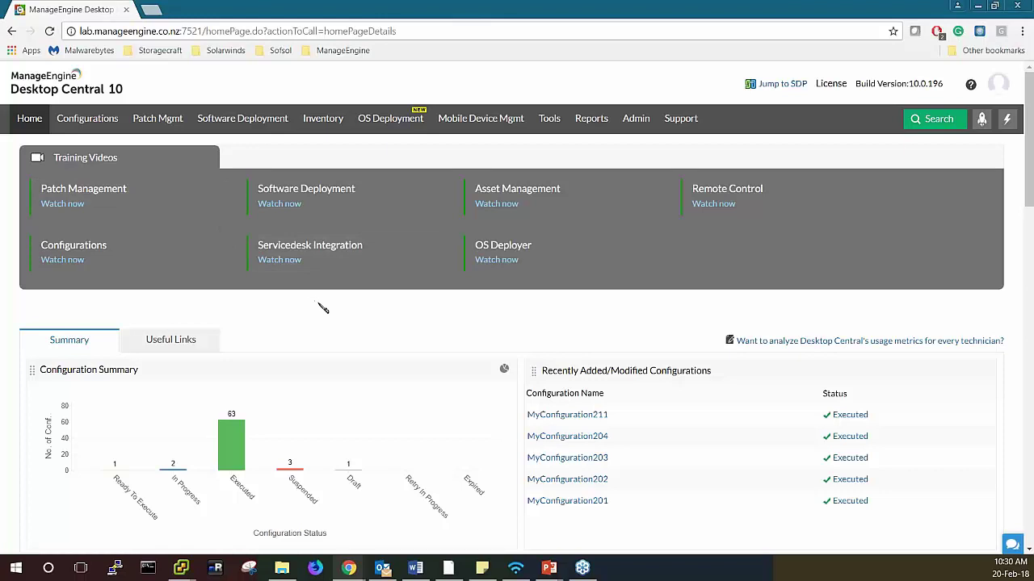
Open the OS Deployment section to view the images list with the completed Win7 image
{"action": "scroll", "coordinate": [323, 307], "scroll_direction": "up", "scroll_amount": 3}
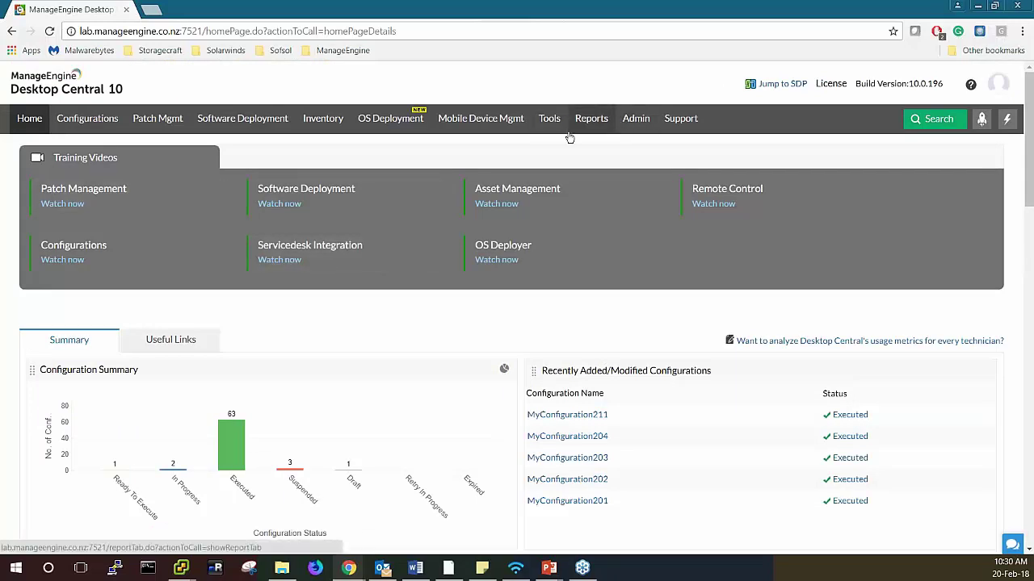
{"action": "left_click", "coordinate": [390, 120]}
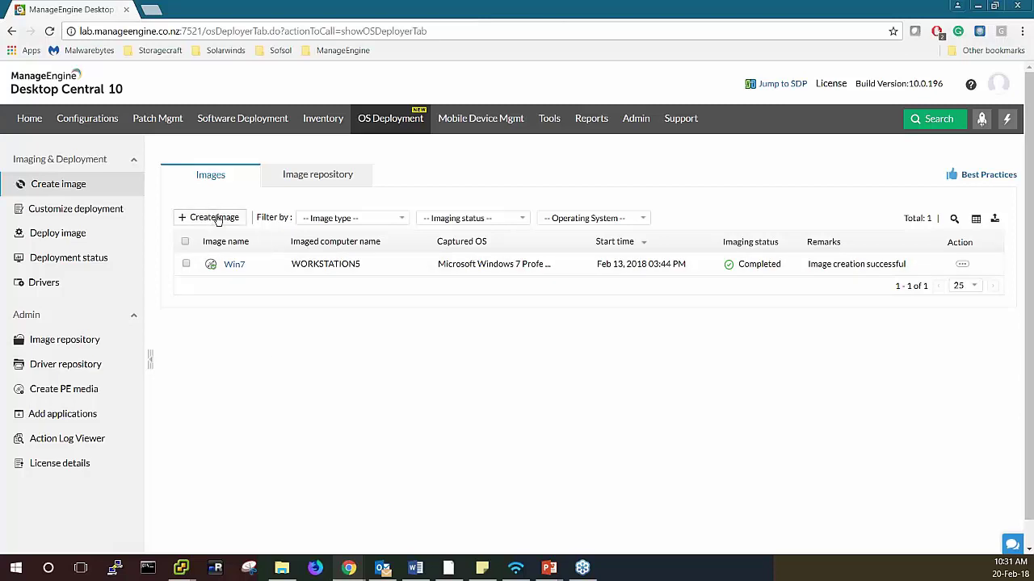
Start a new image and name it 'Webinar'
{"action": "left_click", "coordinate": [217, 221]}
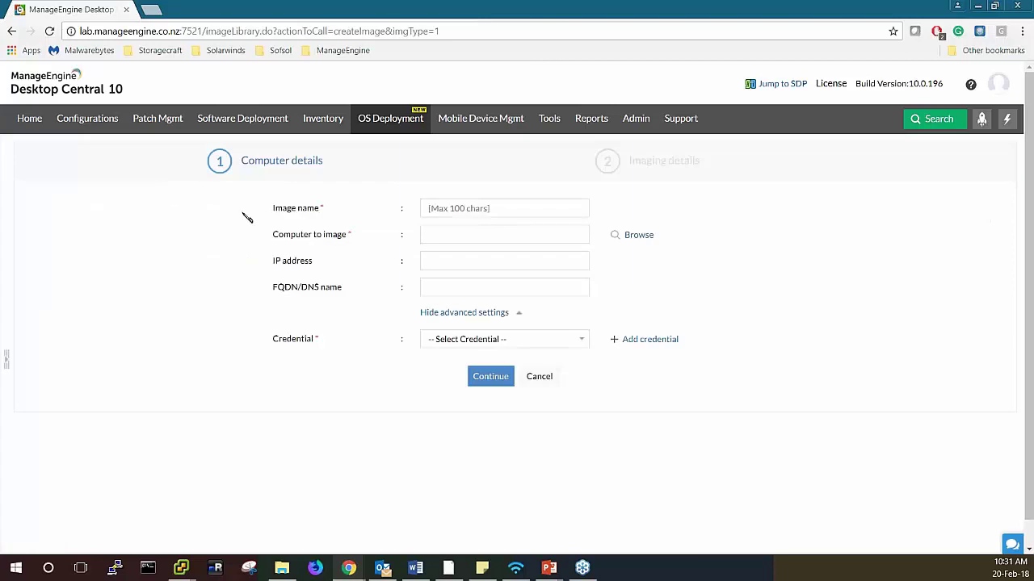
{"action": "left_click", "coordinate": [521, 211]}
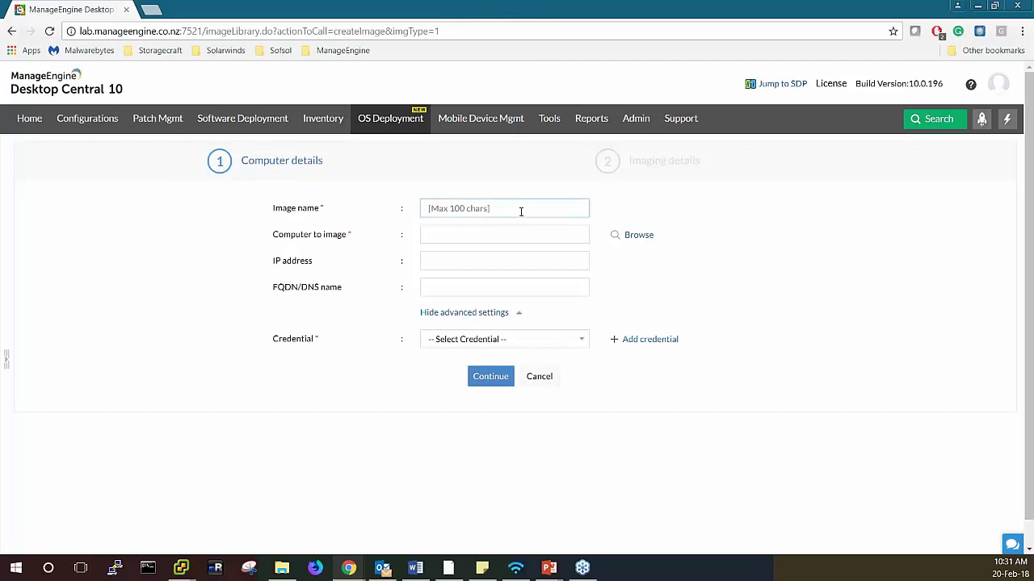
{"action": "type", "text": "Webinar"}
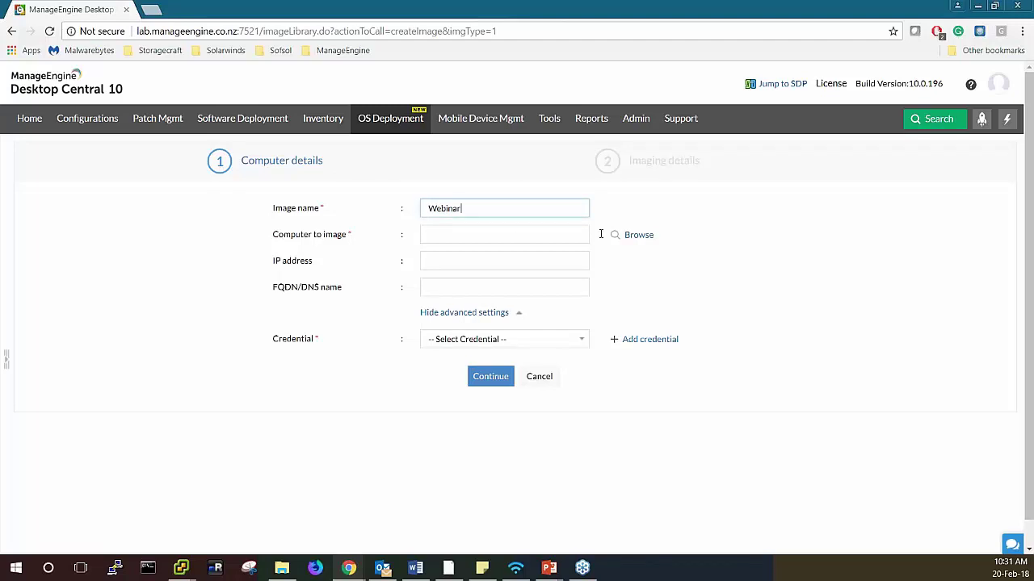
Select CARRIE-NUCC from the Sofsol Active Directory domain as the computer to image
{"action": "left_click", "coordinate": [630, 235]}
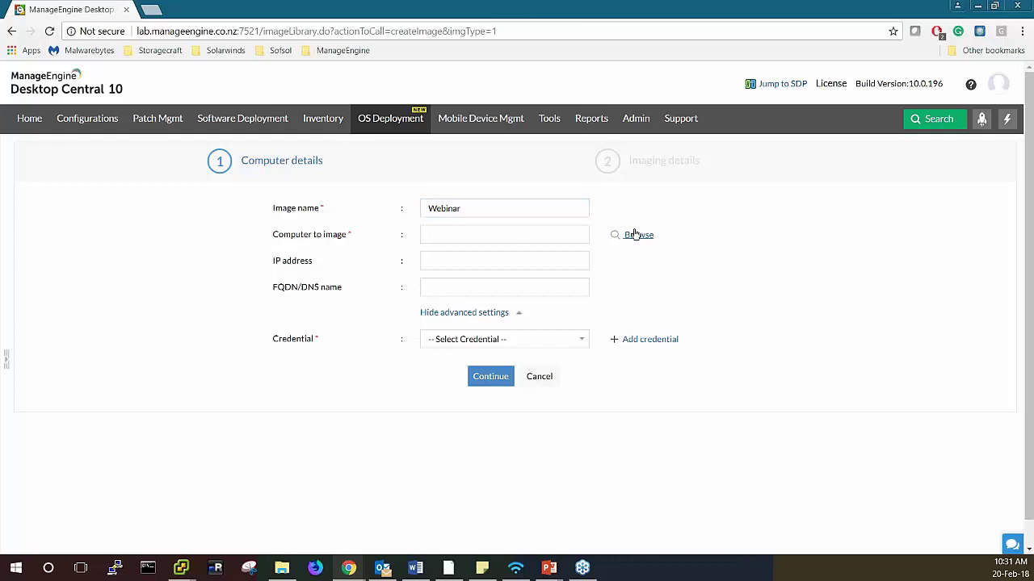
{"action": "left_click", "coordinate": [532, 208]}
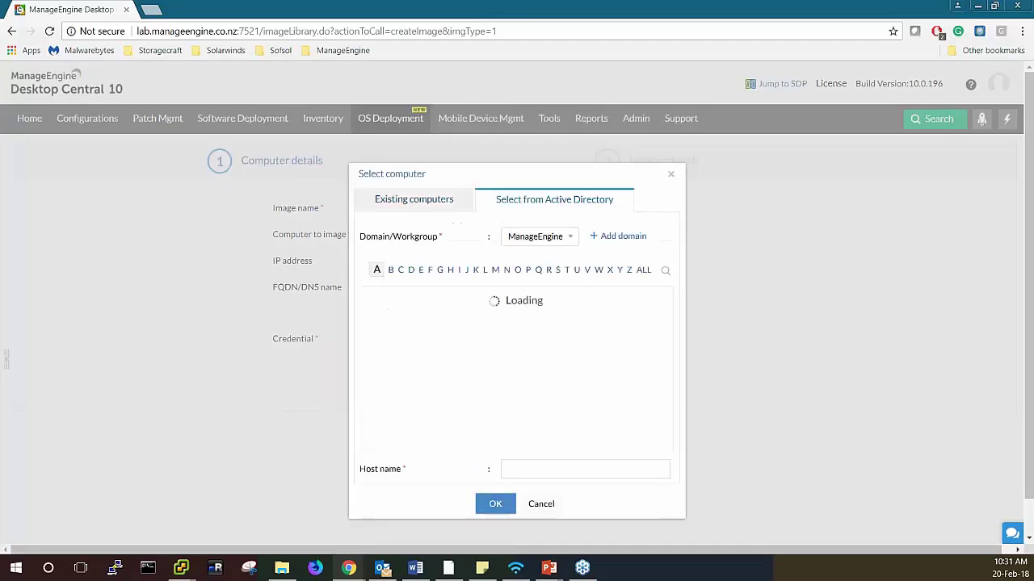
{"action": "left_click", "coordinate": [554, 240]}
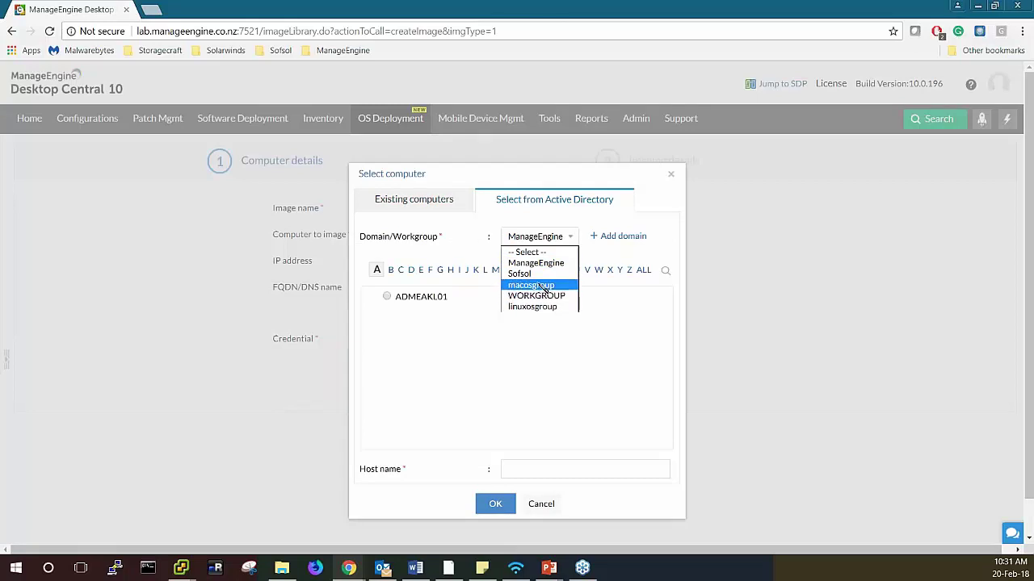
{"action": "left_click", "coordinate": [544, 274]}
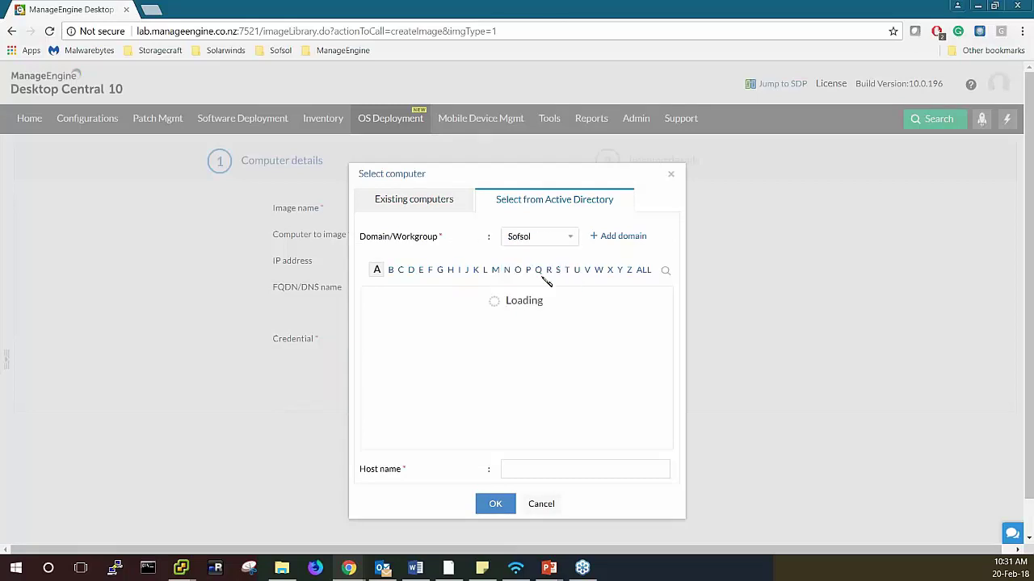
{"action": "left_click", "coordinate": [643, 271]}
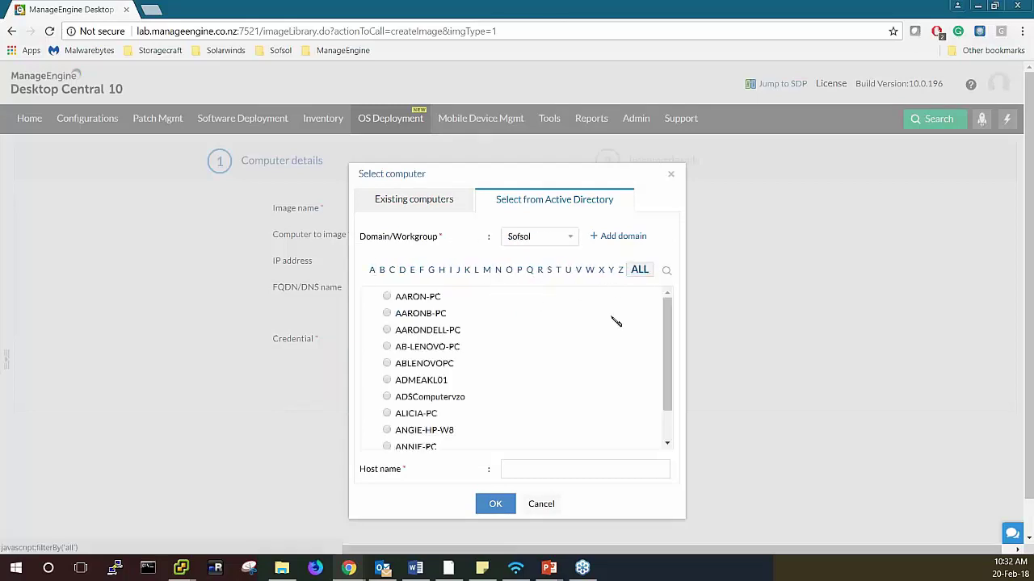
{"action": "scroll", "coordinate": [533, 339], "scroll_direction": "down", "scroll_amount": 5}
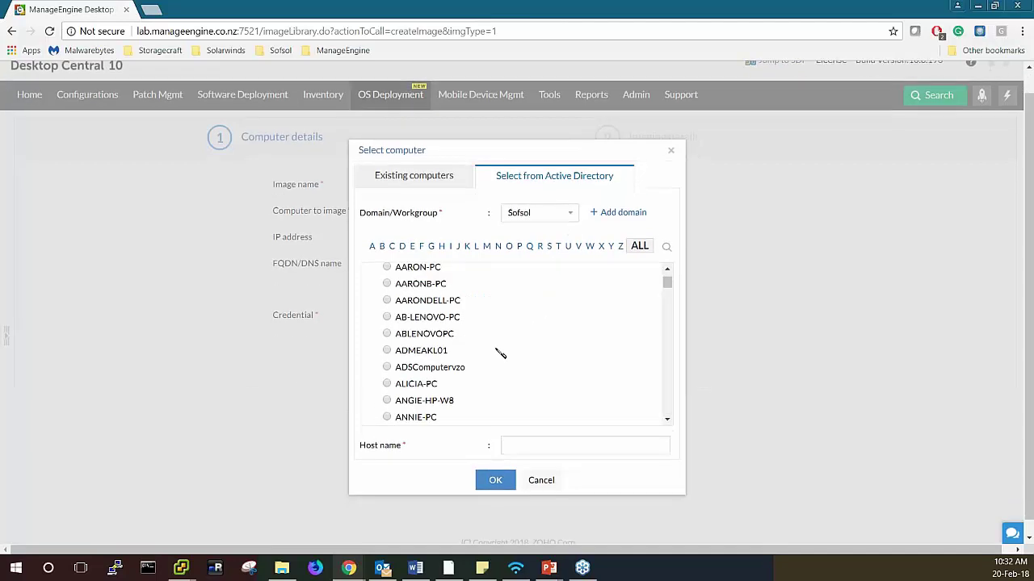
{"action": "left_click", "coordinate": [387, 352]}
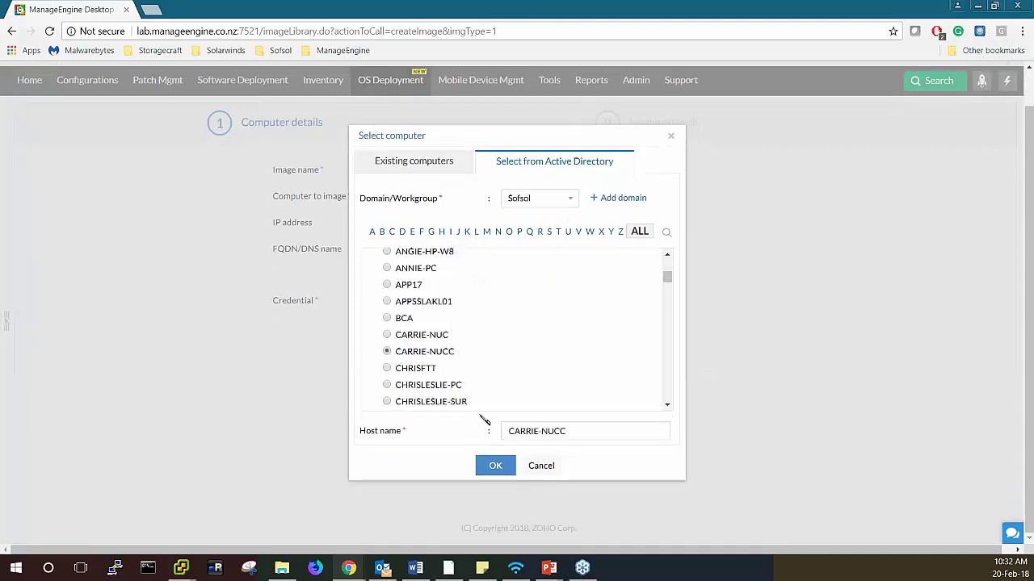
{"action": "left_click", "coordinate": [493, 466]}
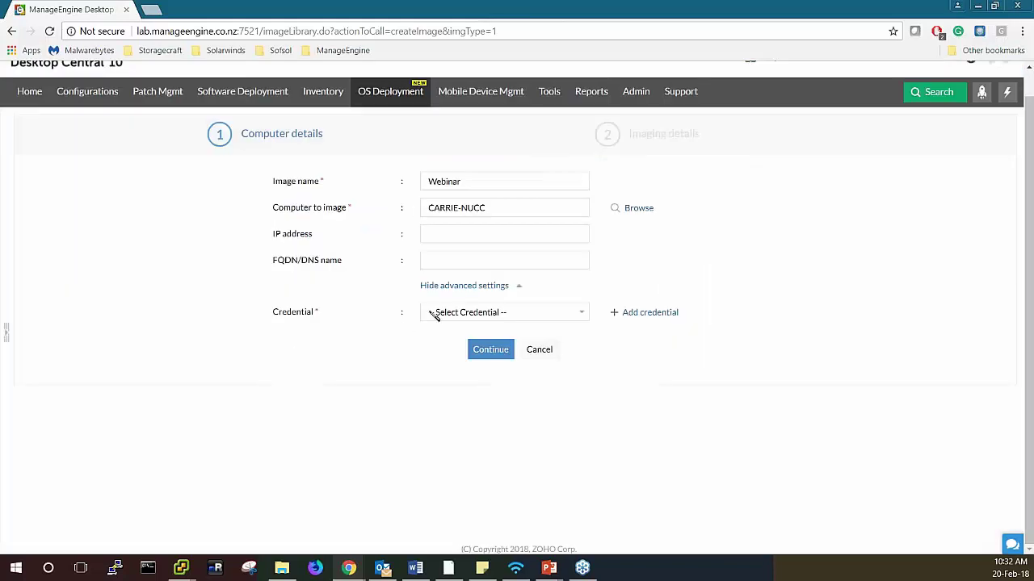
Check the saved credentials list without choosing one, then cancel the Webinar image form
{"action": "left_click", "coordinate": [509, 312]}
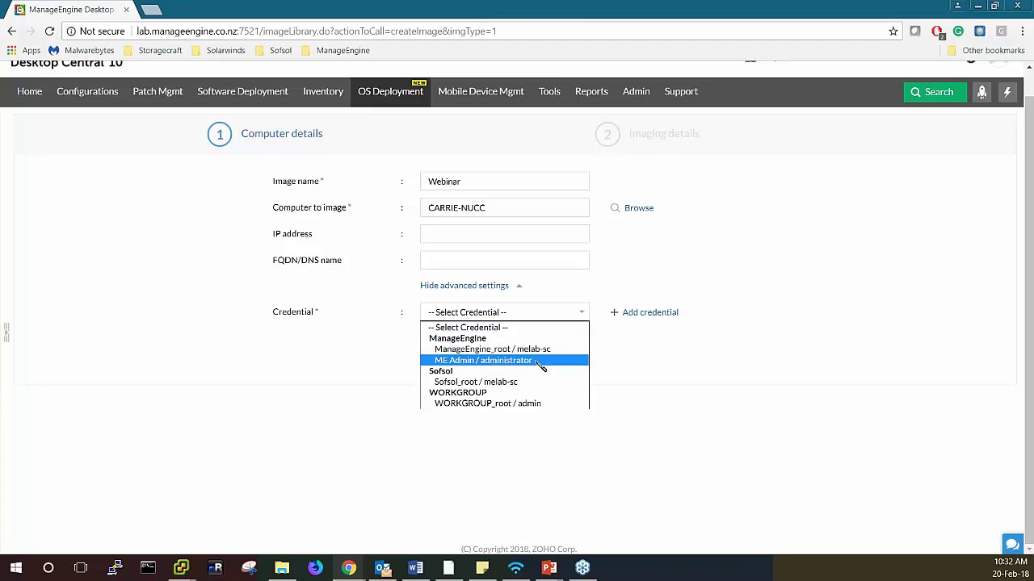
{"action": "left_click", "coordinate": [649, 363]}
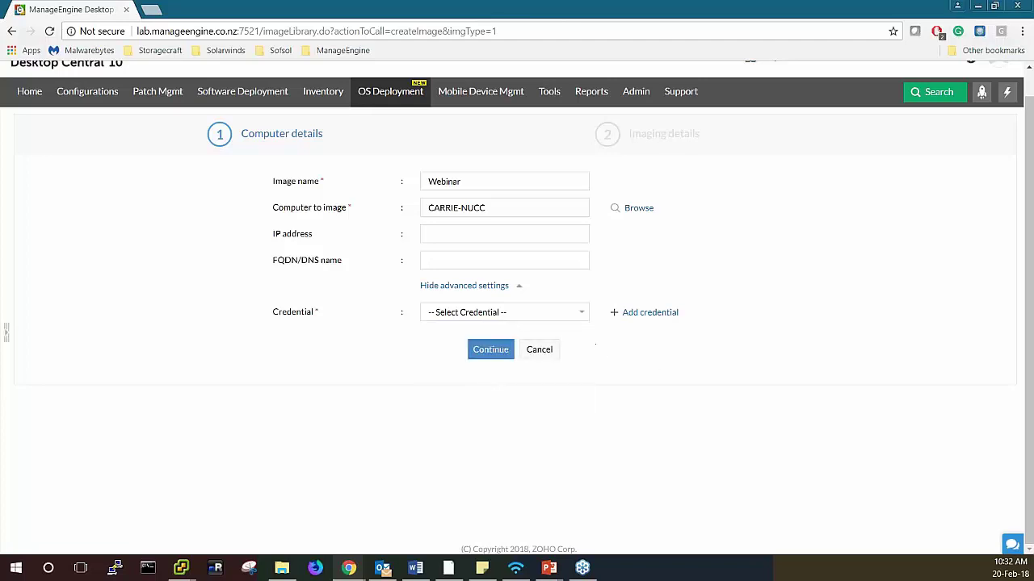
{"action": "left_click", "coordinate": [537, 349]}
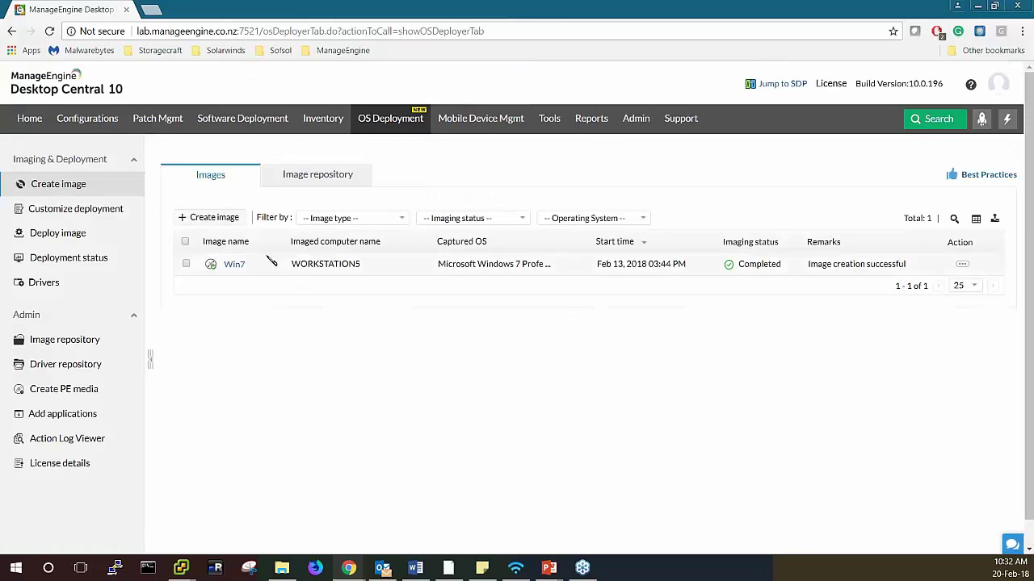
Review the Win7 image details: WORKSTATION5 source, 33 minutes 55 seconds duration, and image repository
{"action": "left_click_drag", "start_coordinate": [291, 263], "coordinate": [360, 265]}
{"action": "left_click", "coordinate": [364, 310]}
{"action": "left_click", "coordinate": [242, 265]}
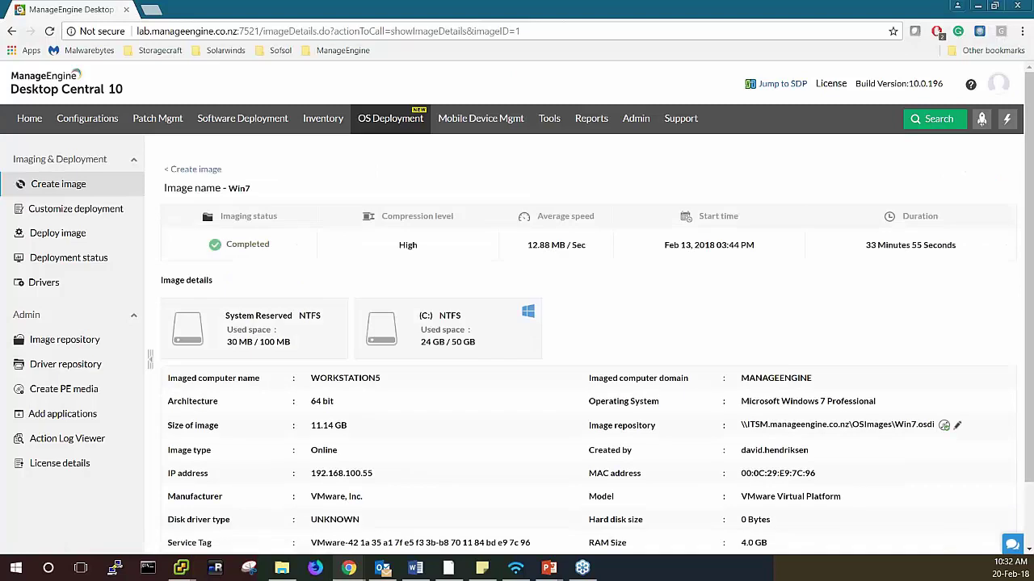
{"action": "left_click_drag", "start_coordinate": [856, 245], "coordinate": [969, 248]}
{"action": "left_click", "coordinate": [884, 275]}
{"action": "scroll", "coordinate": [565, 313], "scroll_direction": "down", "scroll_amount": 1}
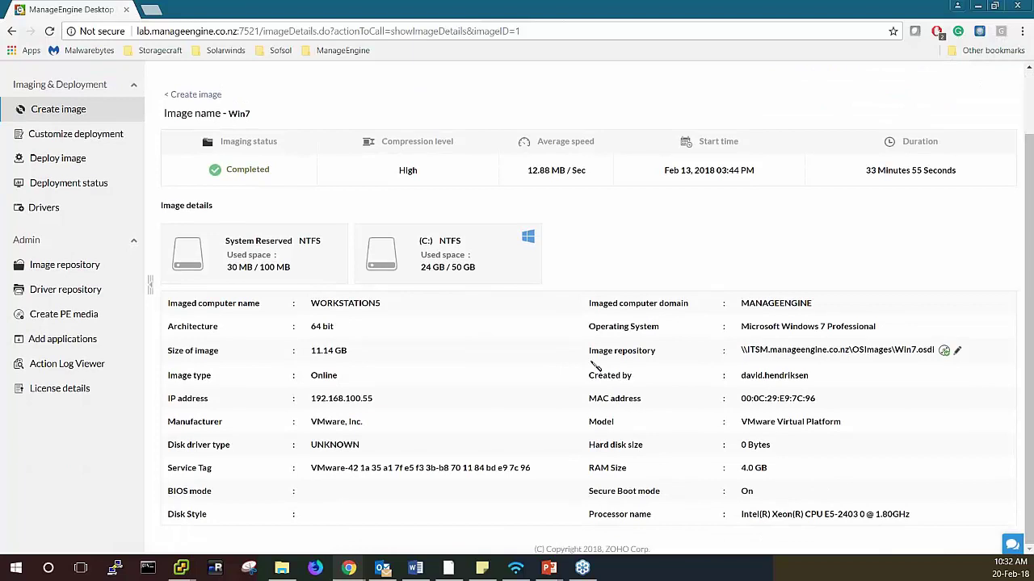
{"action": "left_click_drag", "start_coordinate": [585, 355], "coordinate": [669, 353]}
{"action": "left_click", "coordinate": [675, 355]}
{"action": "scroll", "coordinate": [153, 198], "scroll_direction": "up", "scroll_amount": 1}
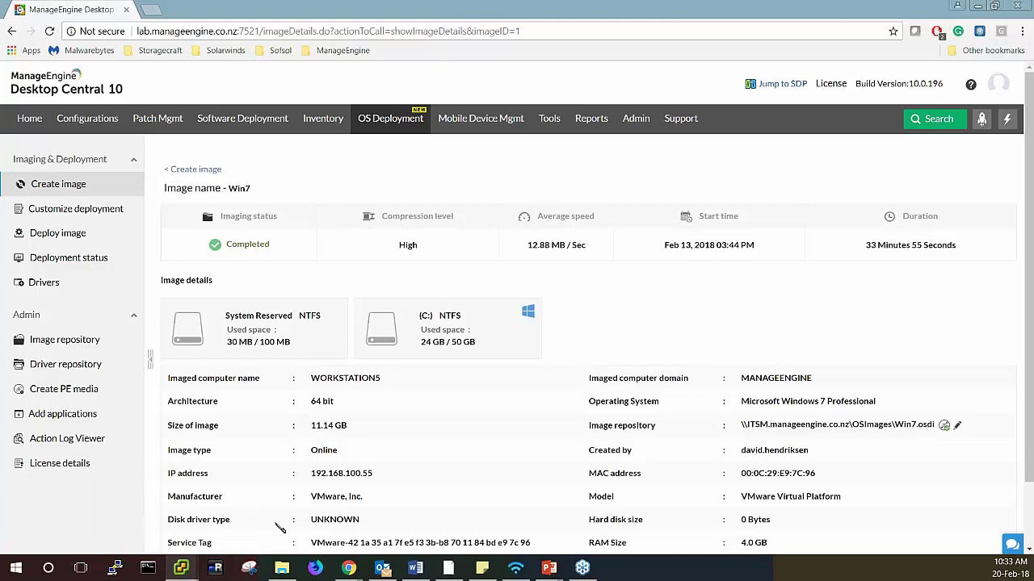
Bring the VM console into view, enlarge it, and enter 'admin' as the user name
{"action": "left_click_drag", "start_coordinate": [0, 66], "coordinate": [608, 67]}
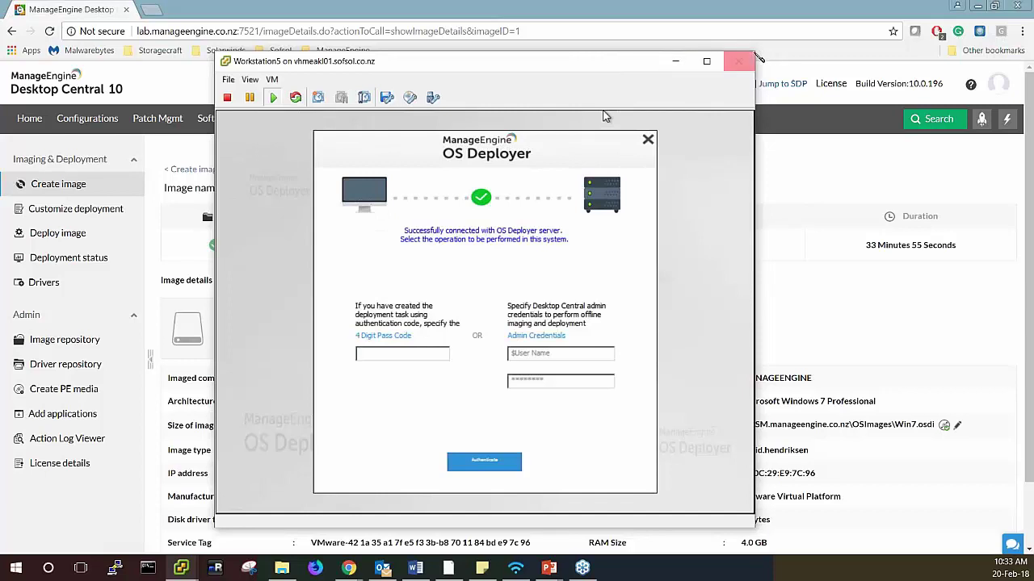
{"action": "left_click_drag", "start_coordinate": [758, 57], "coordinate": [810, 42]}
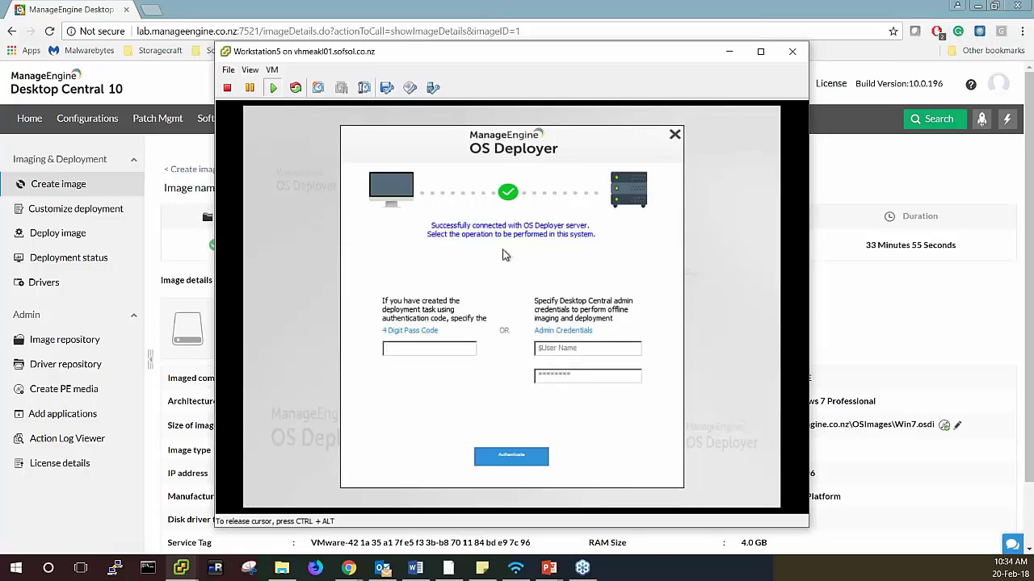
{"action": "left_click", "coordinate": [595, 346]}
{"action": "type", "text": "admin"}
Enter the admin password and submit the credentials to authenticate OS Deployer
{"action": "key", "text": "Tab"}
{"action": "key", "text": "BackSpace"}
{"action": "type", "text": "********"}
{"action": "key", "text": "ctrl+a"}
{"action": "key", "text": "Return"}
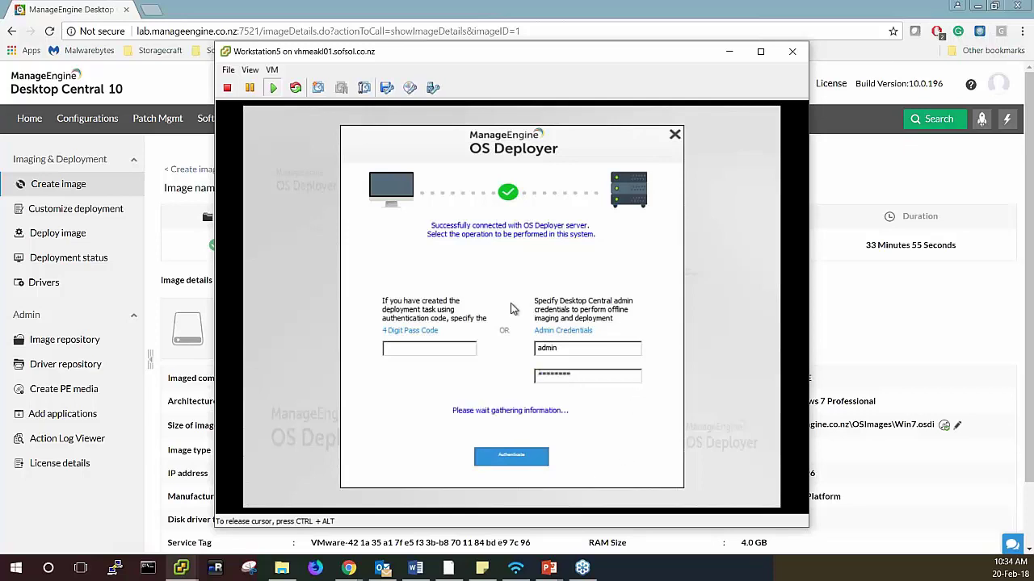
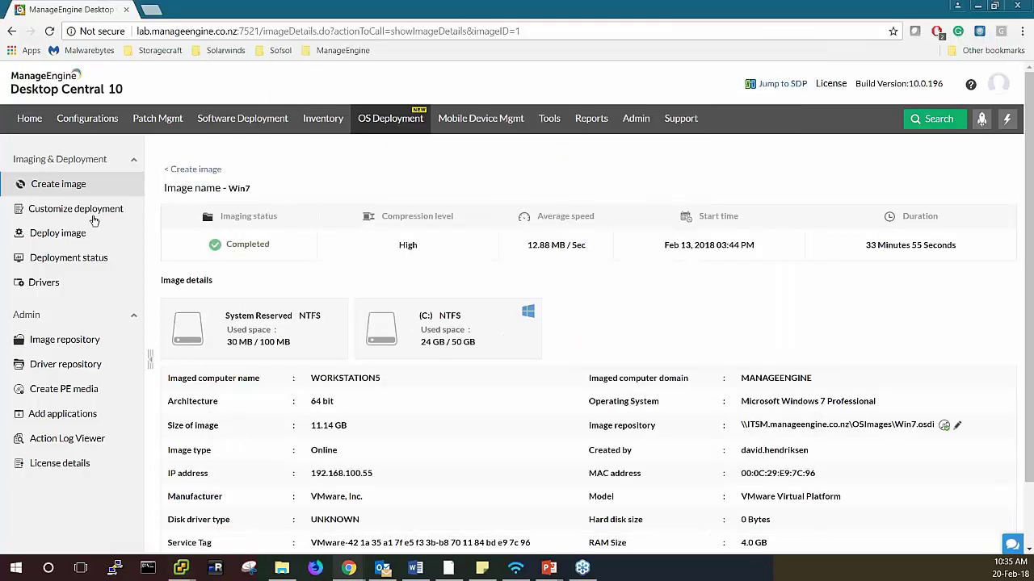
Open Customize deployment to see the Windows7 template built from the Win7 image
{"action": "left_click", "coordinate": [94, 218]}
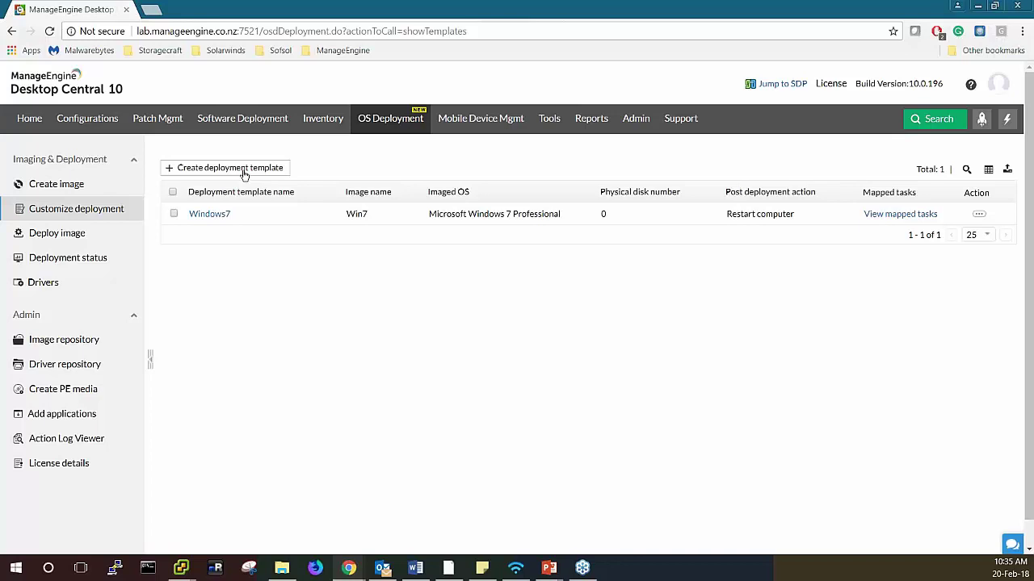
Review the Deploy image task list, then start a new deployment template from Customize deployment
{"action": "left_click", "coordinate": [66, 233]}
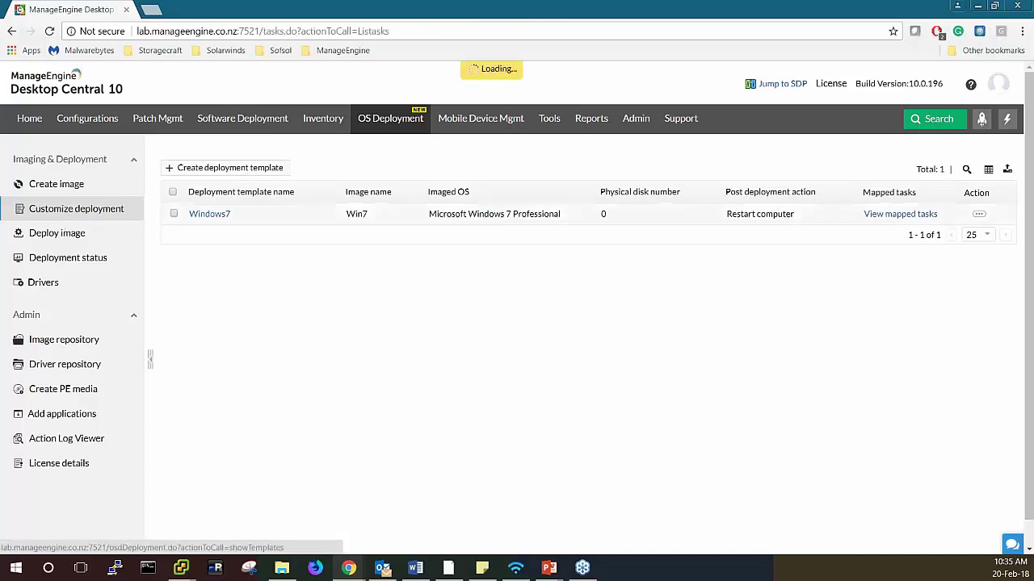
{"action": "left_click", "coordinate": [119, 210]}
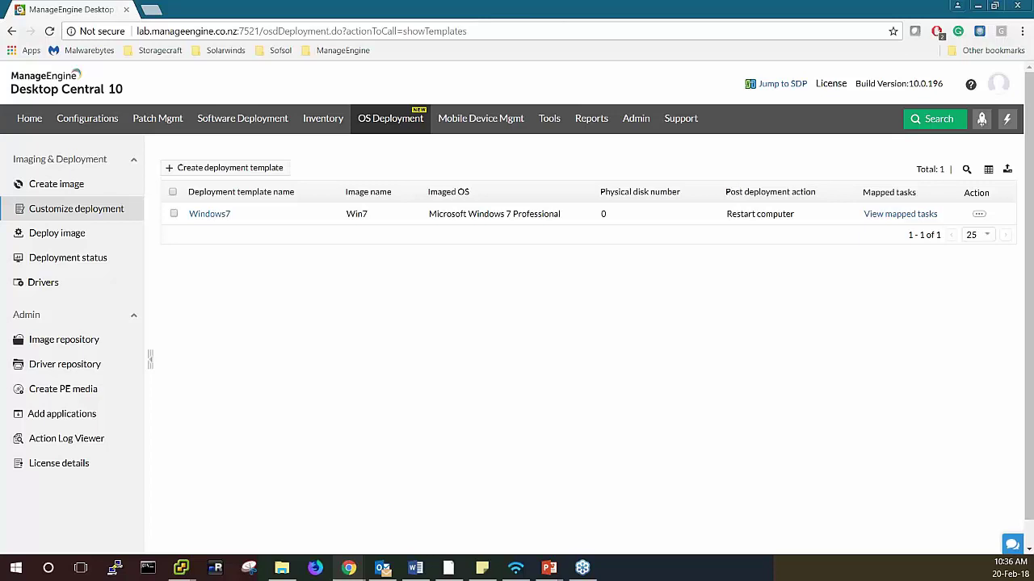
{"action": "left_click", "coordinate": [262, 169]}
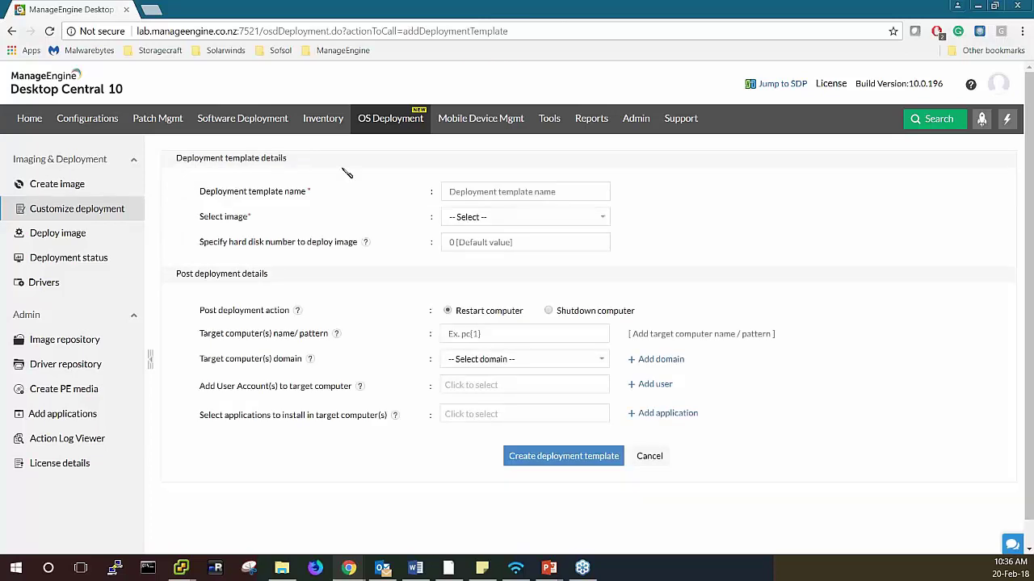
Name the template 'Webinar Template' and base it on the Win7 image
{"action": "left_click", "coordinate": [487, 194]}
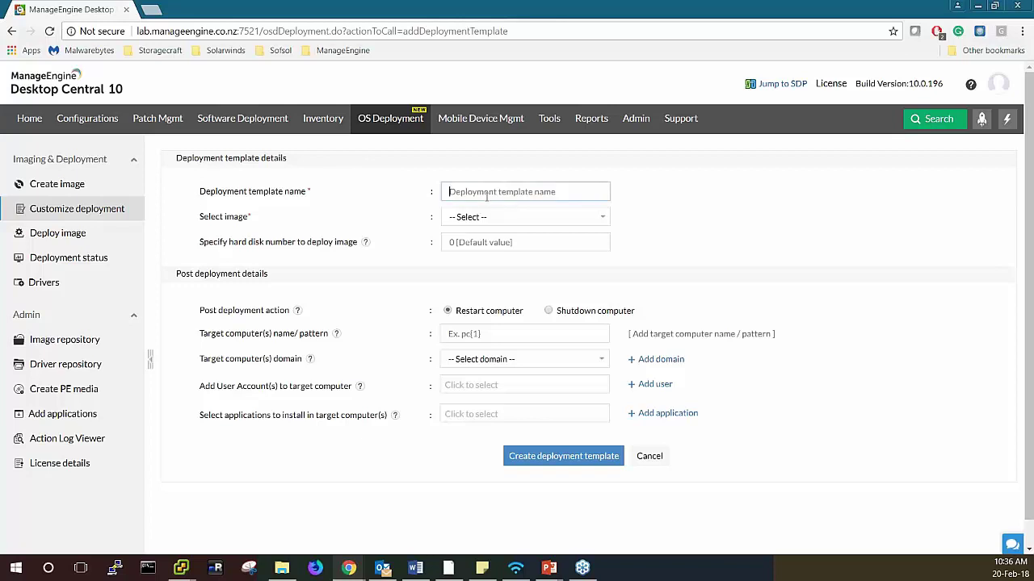
{"action": "type", "text": "Webinar Template"}
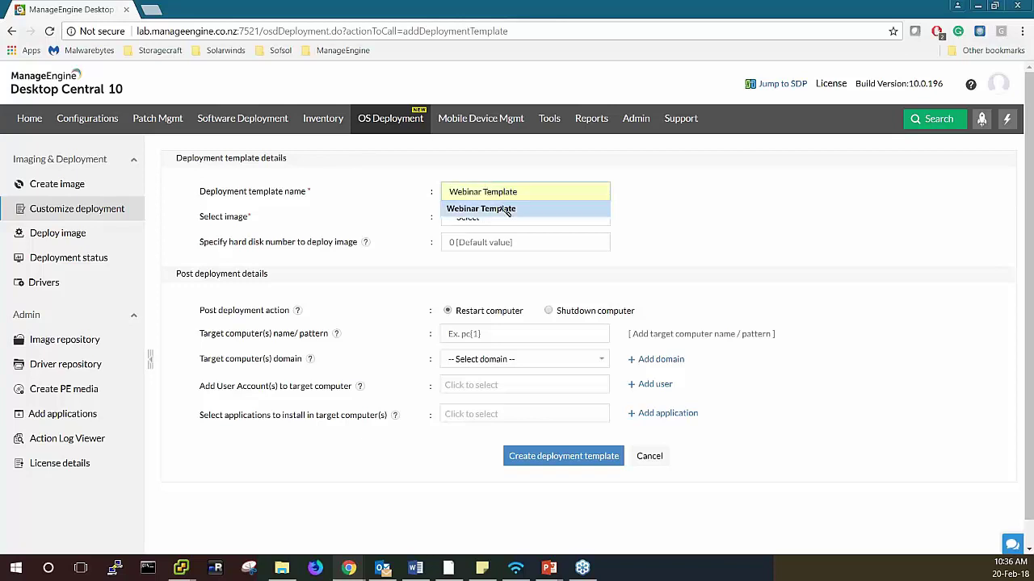
{"action": "left_click", "coordinate": [529, 209]}
{"action": "left_click", "coordinate": [537, 218]}
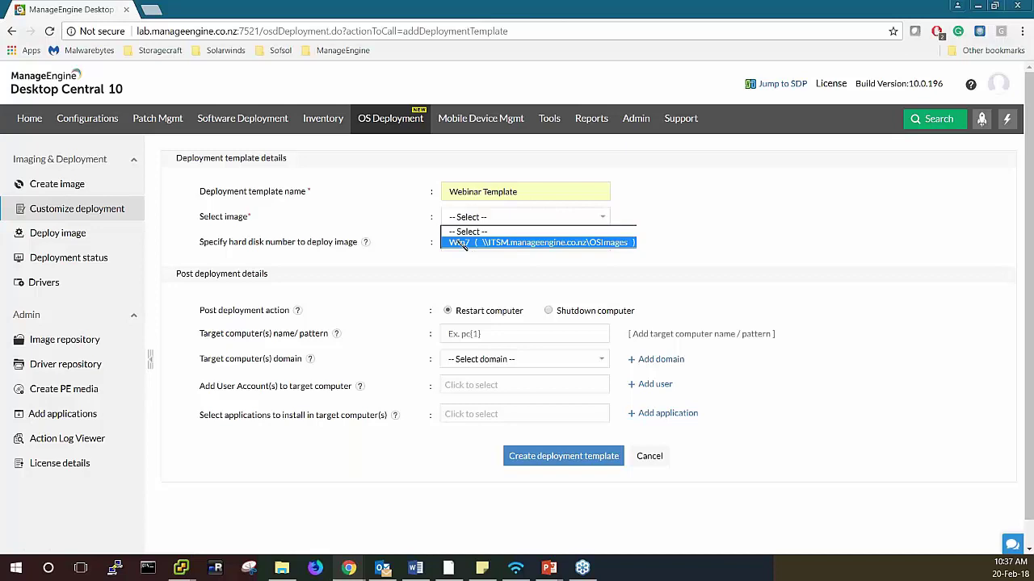
{"action": "left_click", "coordinate": [565, 243]}
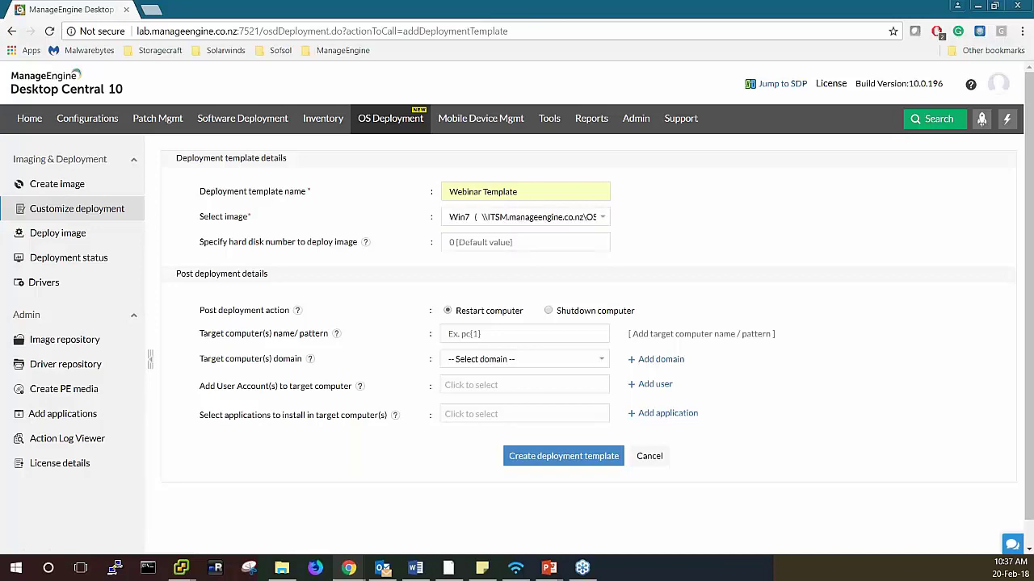
Include both partitions, including C:, and keep Restart computer as the post-deployment action
{"action": "left_click", "coordinate": [674, 262]}
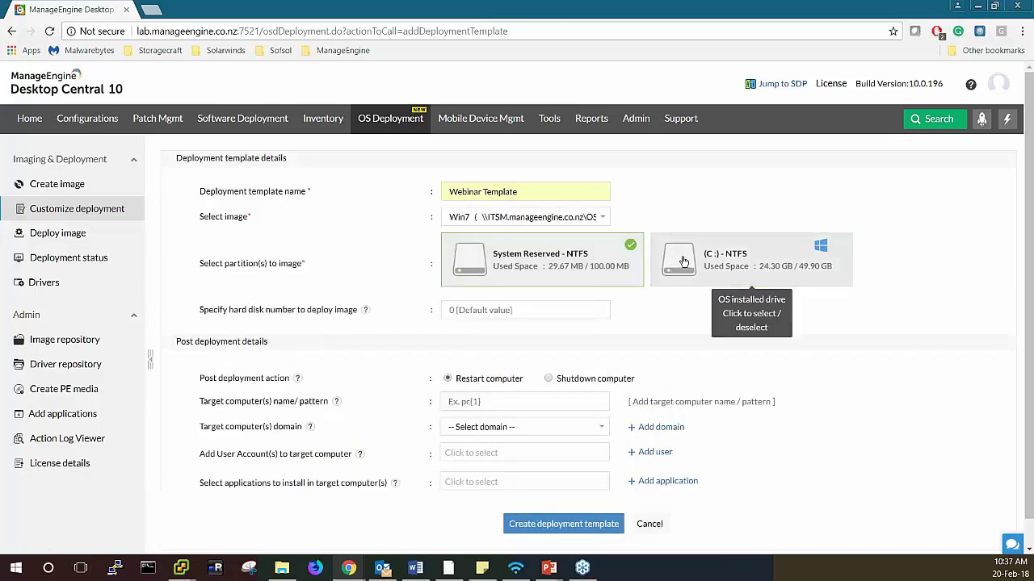
{"action": "left_click", "coordinate": [589, 270]}
{"action": "left_click", "coordinate": [591, 267]}
{"action": "left_click", "coordinate": [705, 258]}
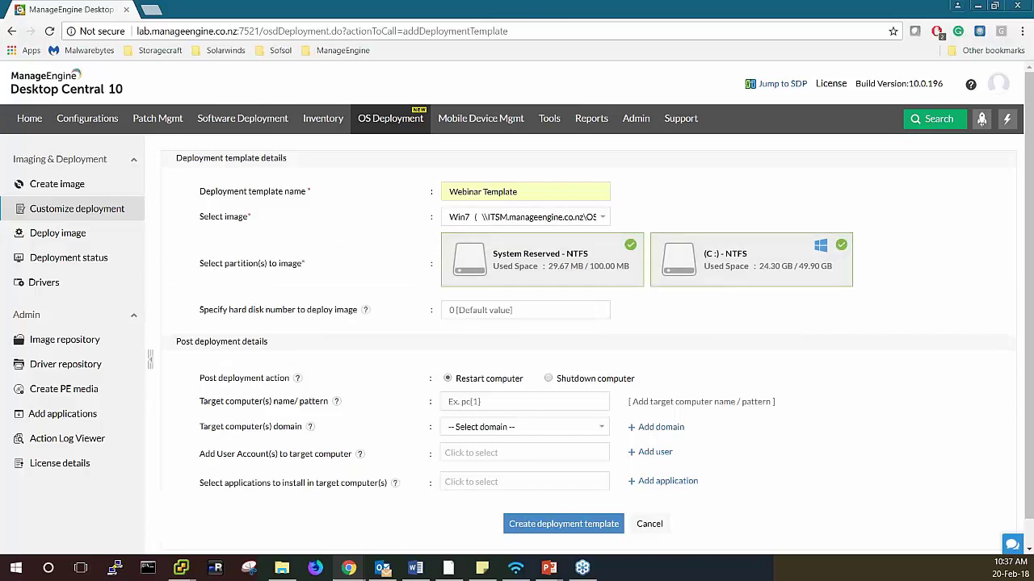
{"action": "scroll", "coordinate": [307, 283], "scroll_direction": "down", "scroll_amount": 1}
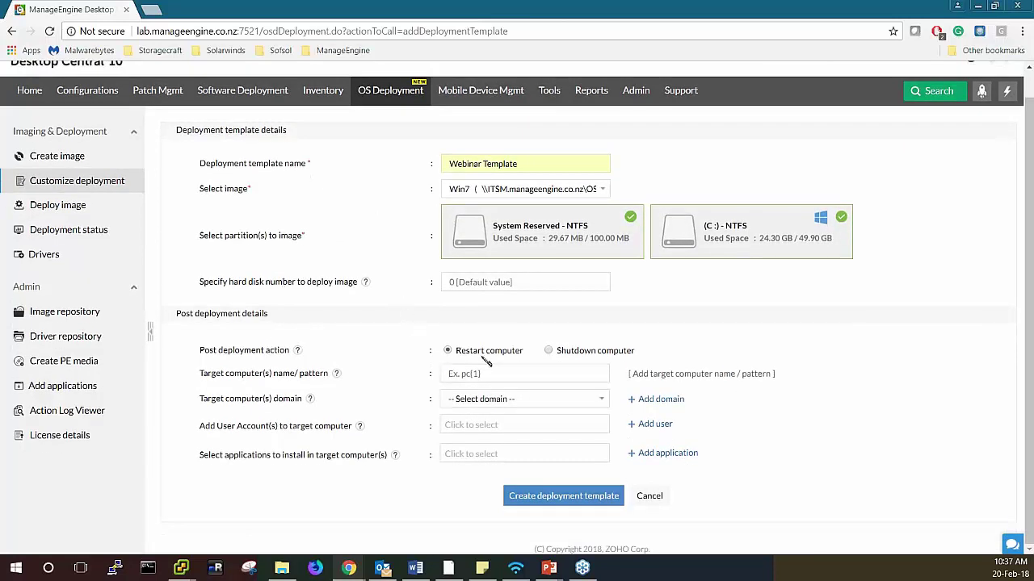
{"action": "left_click", "coordinate": [554, 353]}
{"action": "left_click", "coordinate": [449, 352]}
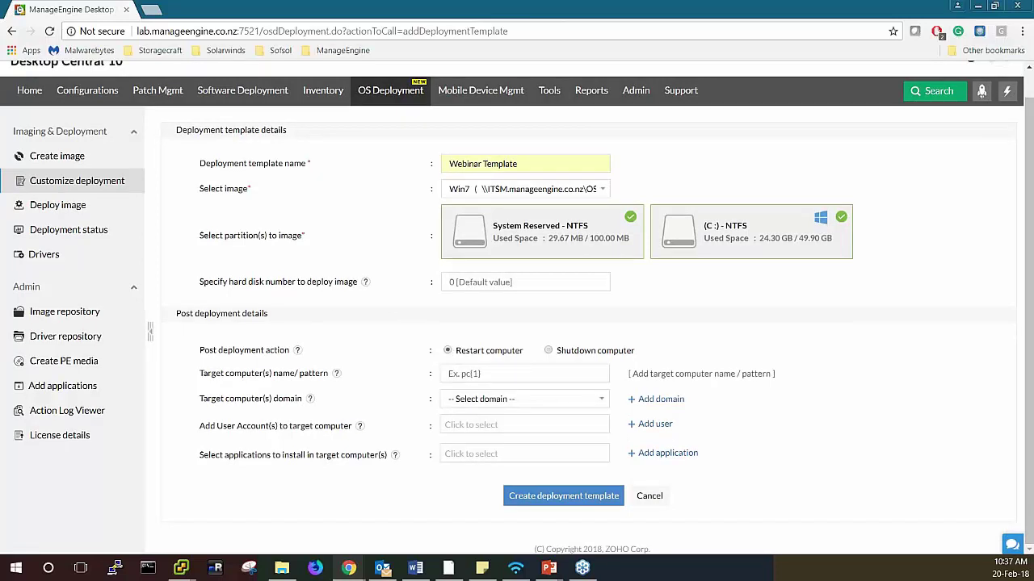
Enter the target computer name, select the Sofsol domain, and begin adding a user account
{"action": "left_click", "coordinate": [537, 374]}
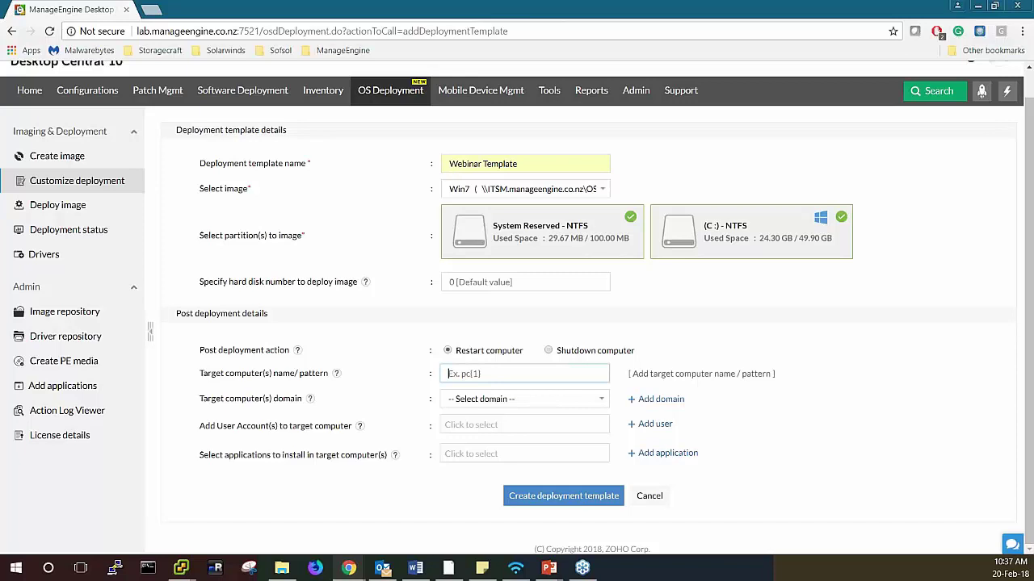
{"action": "type", "text": "ars"}
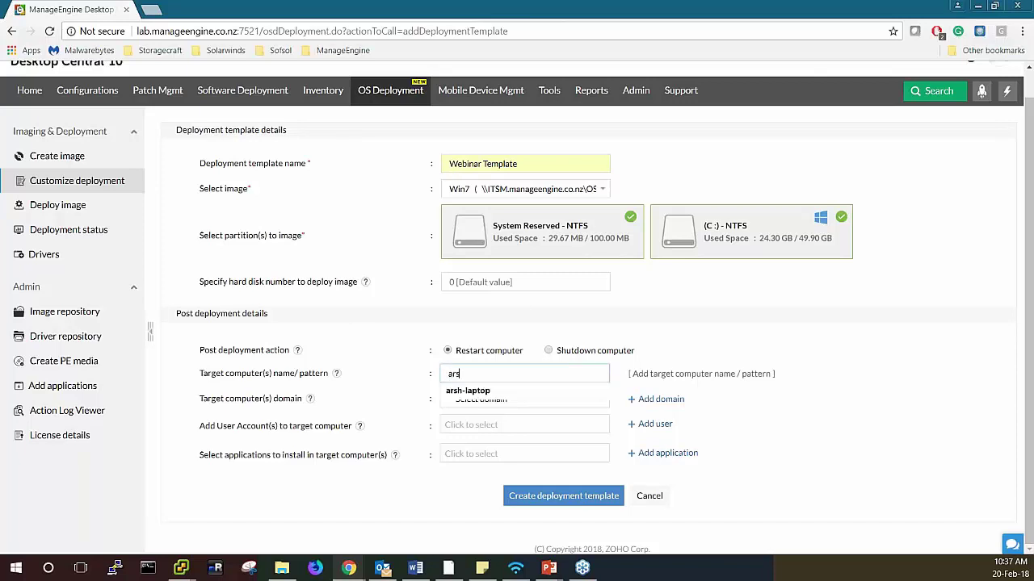
{"action": "type", "text": "h-laptop"}
{"action": "left_click", "coordinate": [365, 353]}
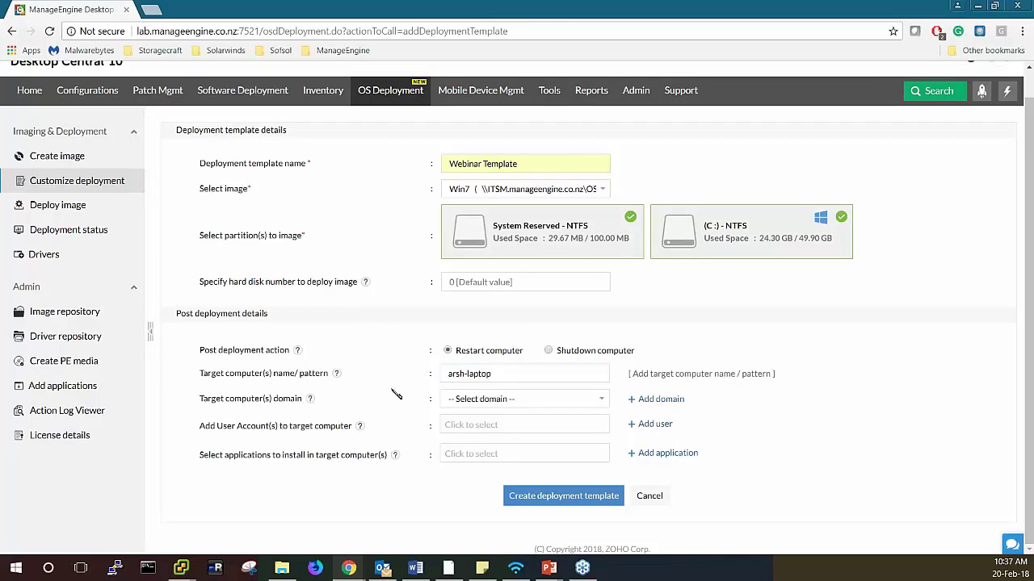
{"action": "left_click", "coordinate": [489, 398]}
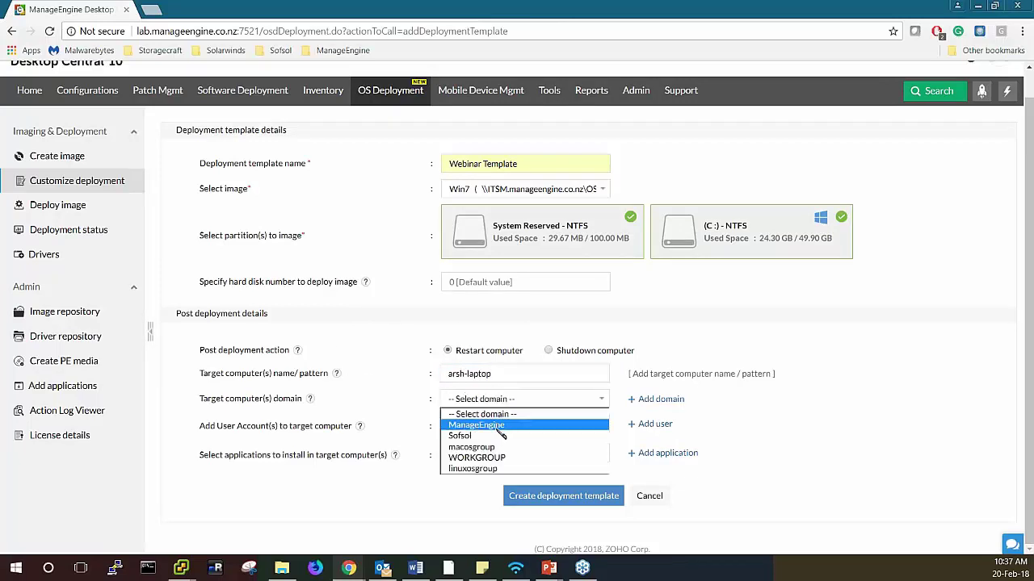
{"action": "left_click", "coordinate": [500, 436]}
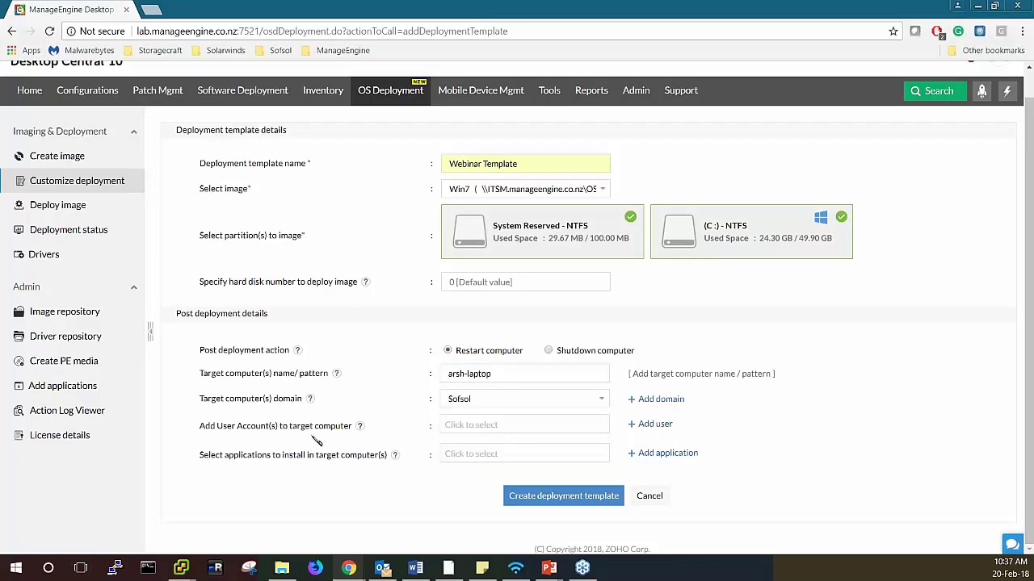
{"action": "left_click", "coordinate": [555, 431]}
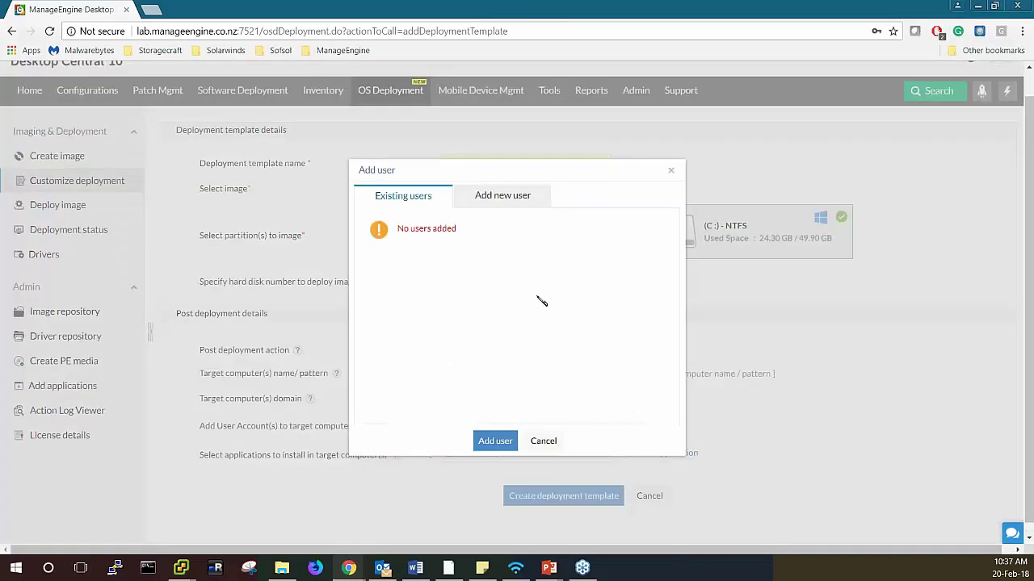
Add a new user account with a user name, password, confirmation and the Administrators group
{"action": "left_click", "coordinate": [516, 202]}
{"action": "left_click", "coordinate": [505, 232]}
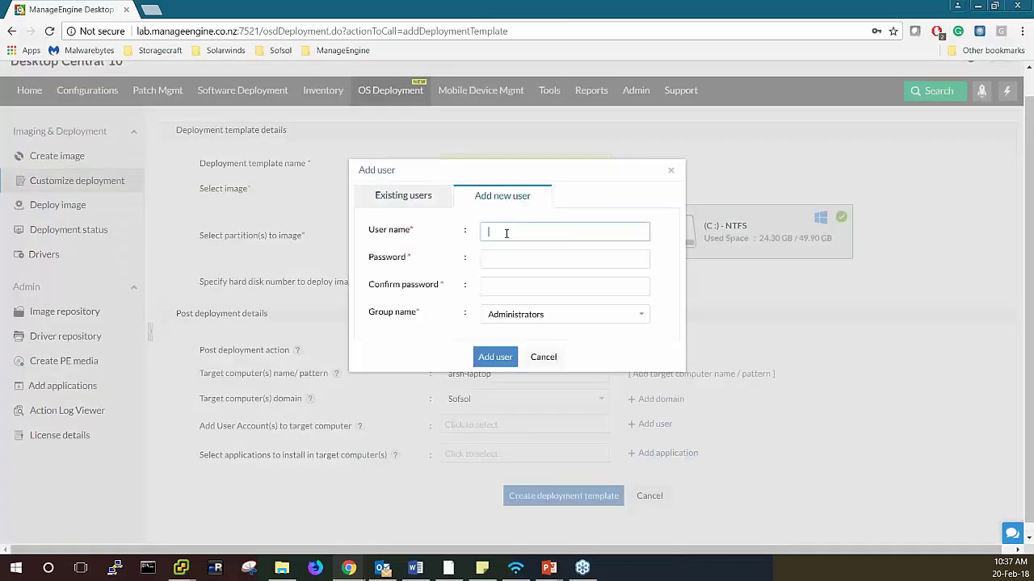
{"action": "left_click", "coordinate": [489, 247]}
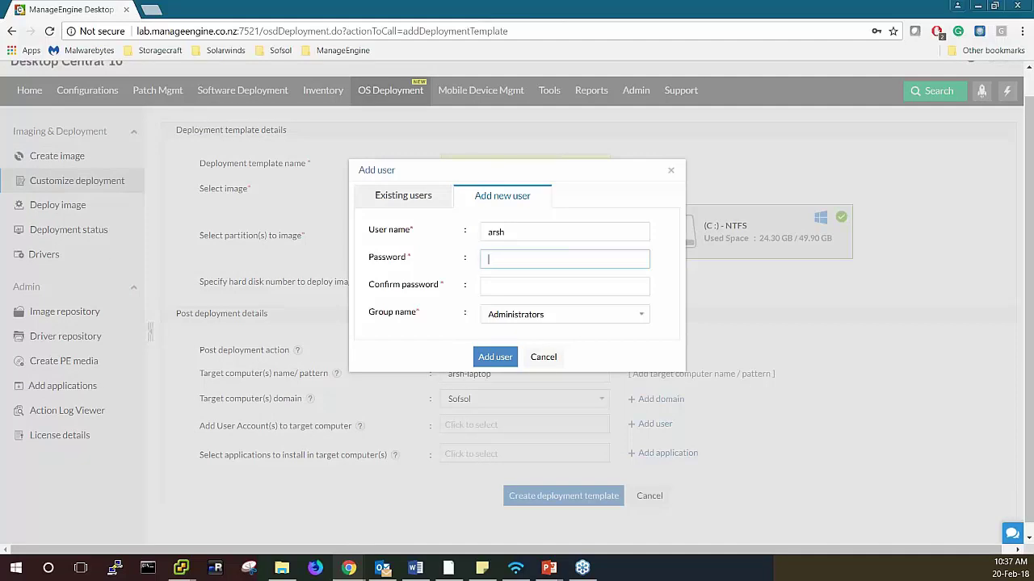
{"action": "type", "text": "•••••••••••"}
{"action": "left_click", "coordinate": [493, 285]}
{"action": "type", "text": "••••••"}
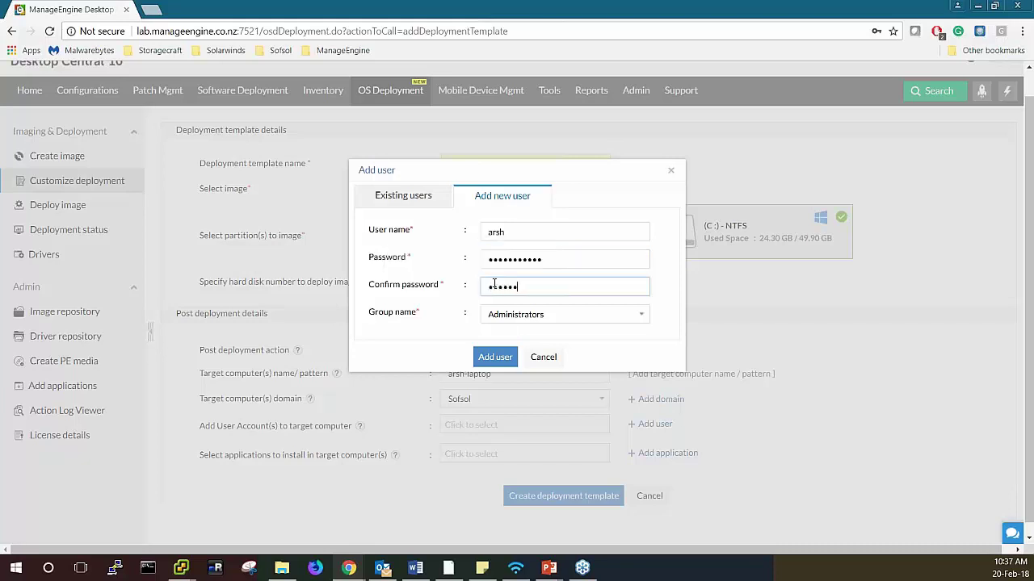
{"action": "left_click", "coordinate": [515, 314]}
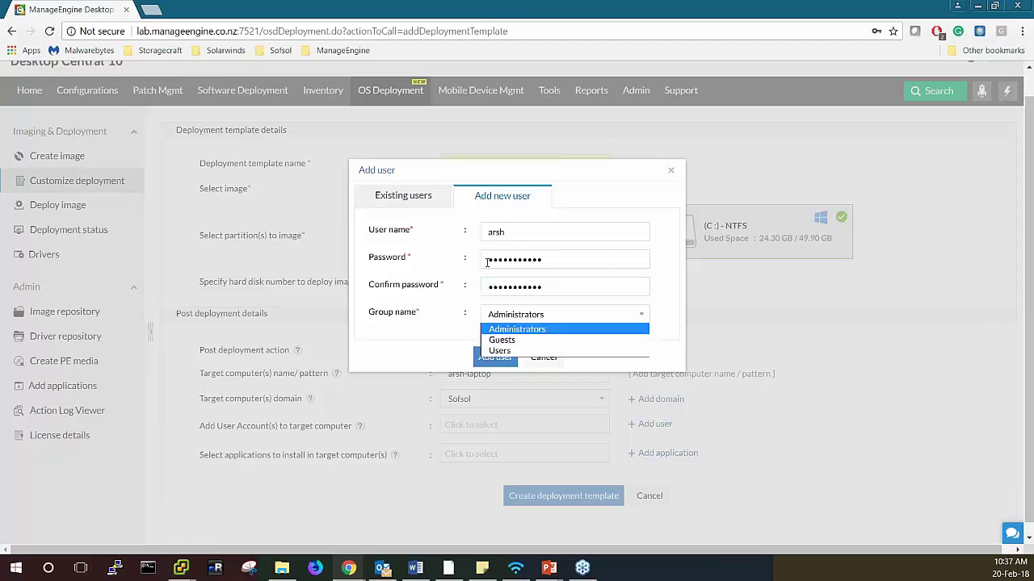
{"action": "left_click", "coordinate": [671, 170]}
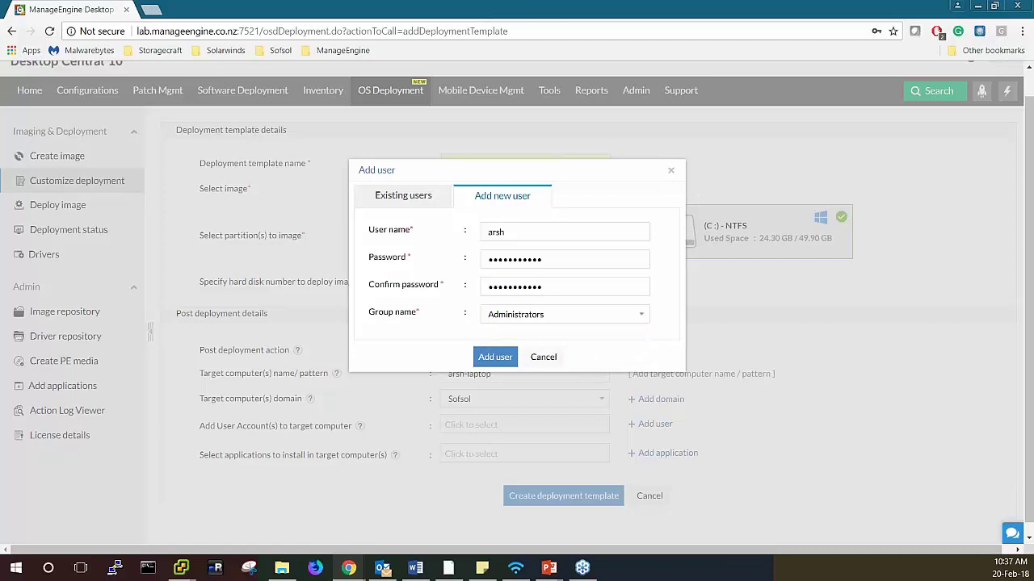
{"action": "left_click", "coordinate": [671, 170]}
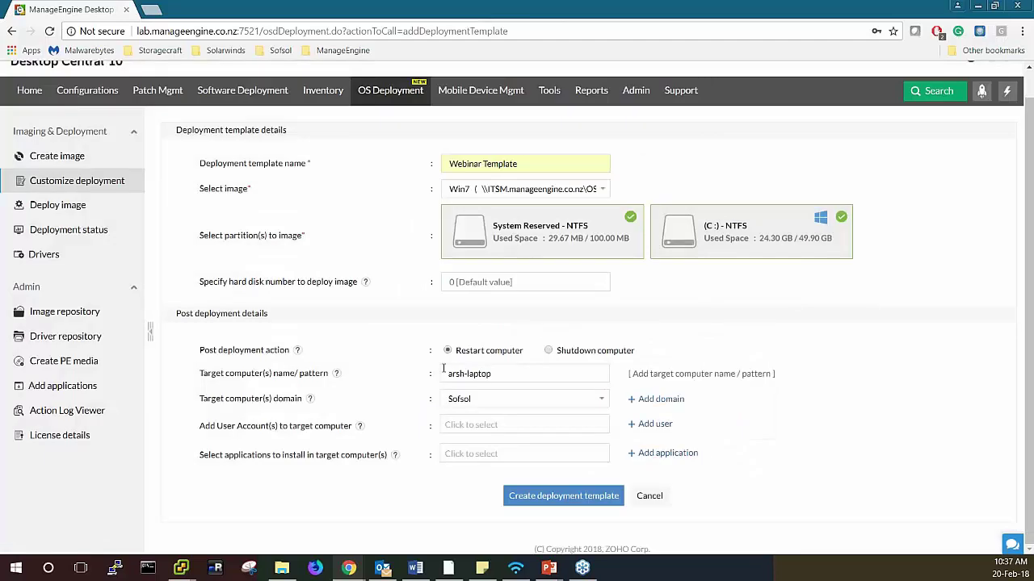
{"action": "left_click", "coordinate": [673, 454]}
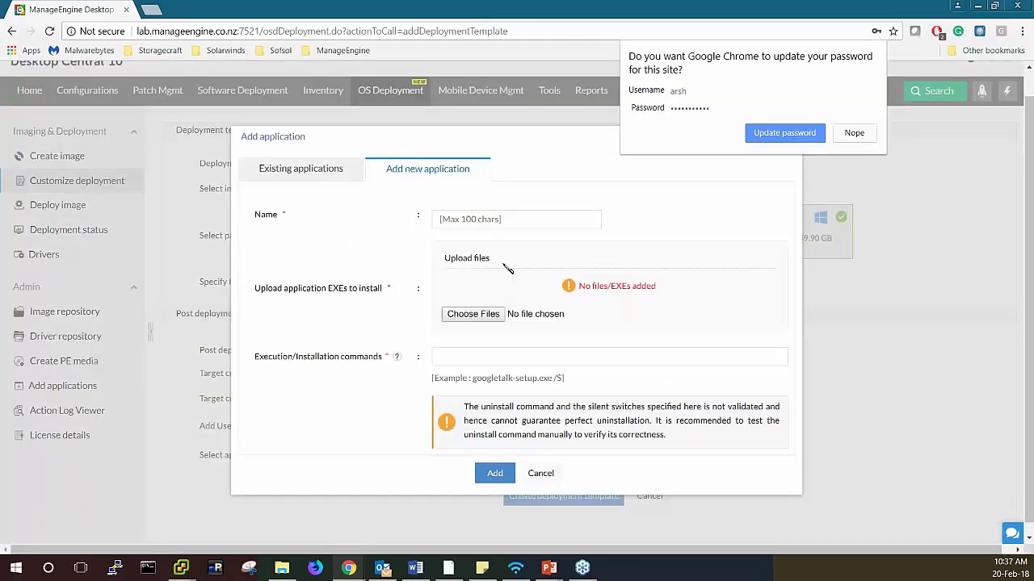
{"action": "left_click", "coordinate": [315, 170]}
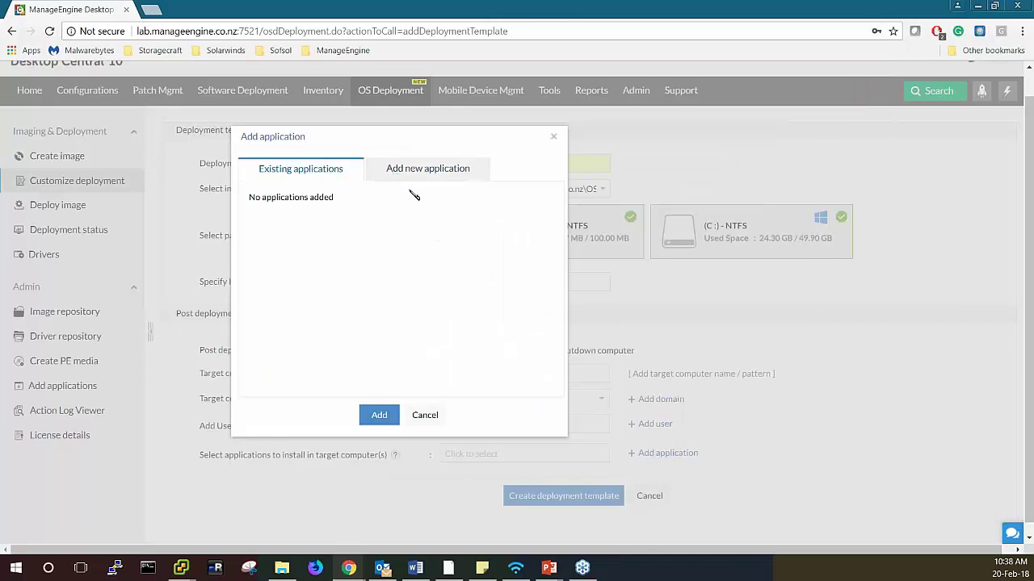
{"action": "left_click", "coordinate": [425, 169]}
{"action": "left_click", "coordinate": [527, 217]}
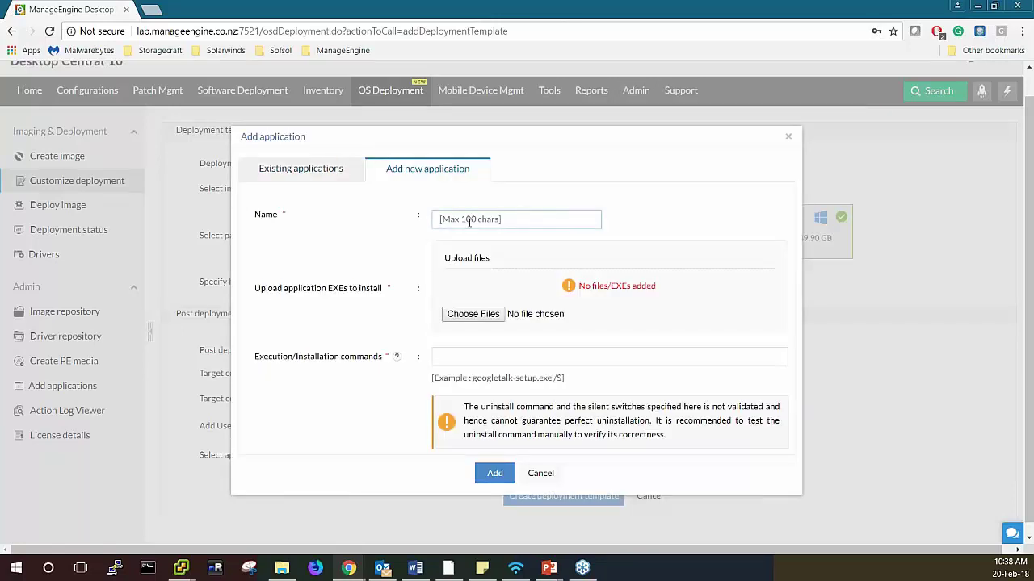
{"action": "left_click", "coordinate": [473, 315]}
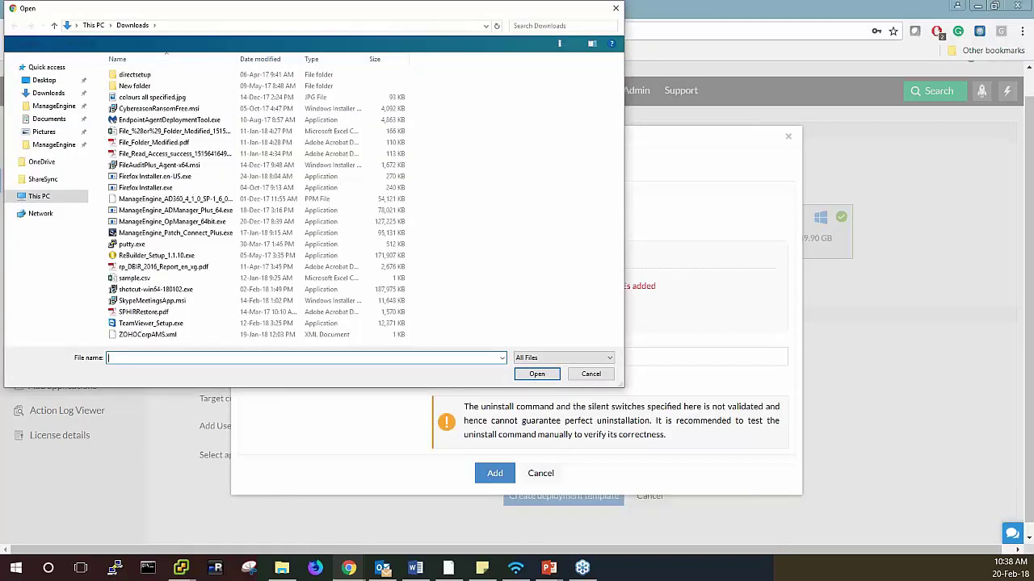
{"action": "left_click", "coordinate": [592, 374]}
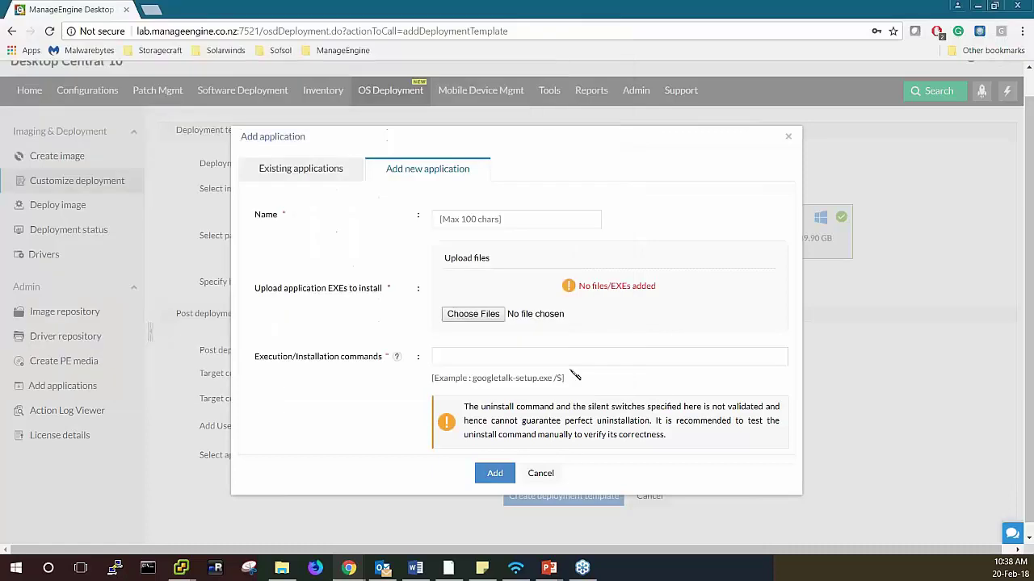
{"action": "left_click", "coordinate": [473, 314]}
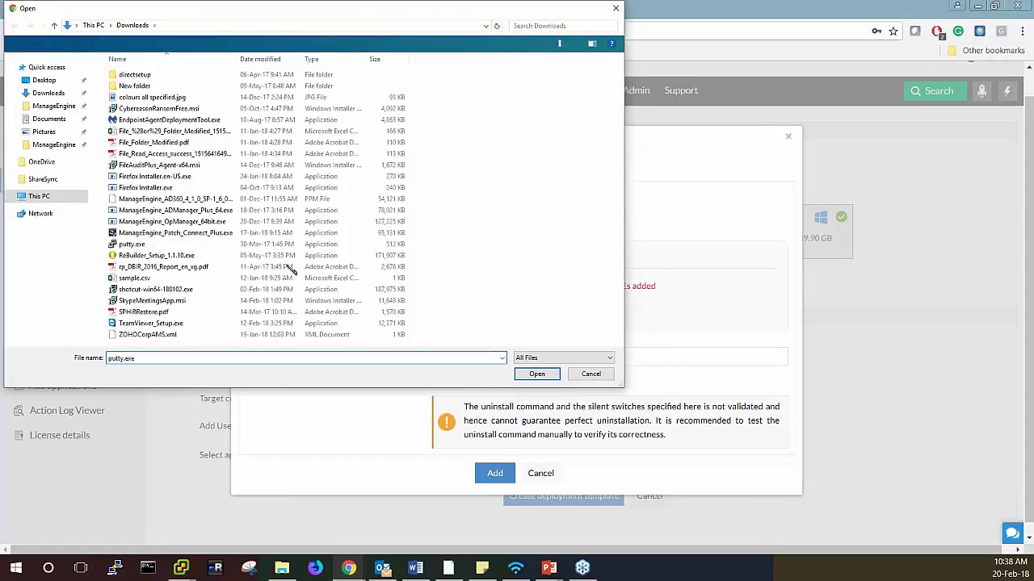
{"action": "left_click", "coordinate": [537, 374]}
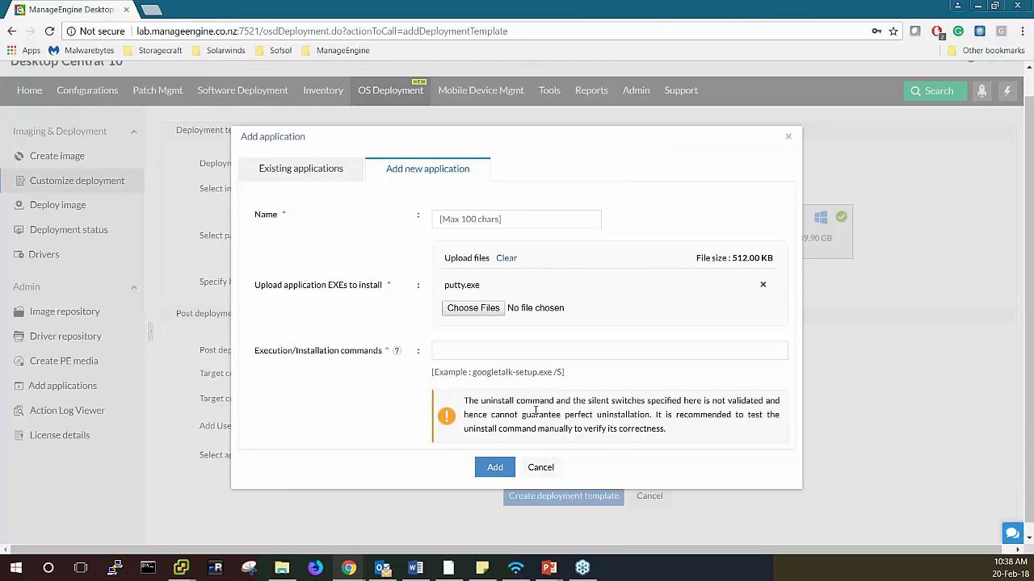
{"action": "left_click", "coordinate": [541, 469]}
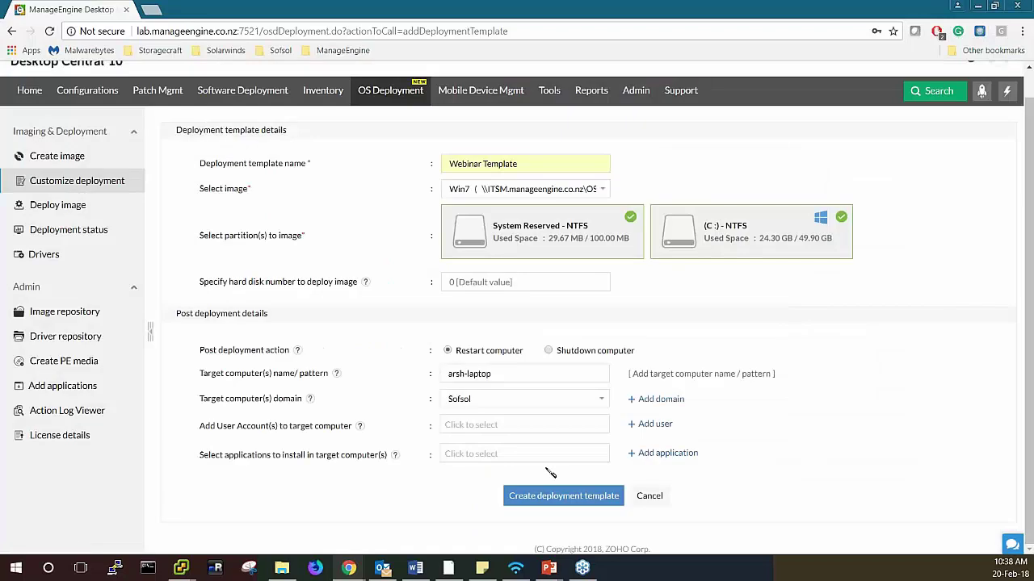
Cancel the unsaved Webinar Template and open the Deploy image task list
{"action": "left_click", "coordinate": [646, 496]}
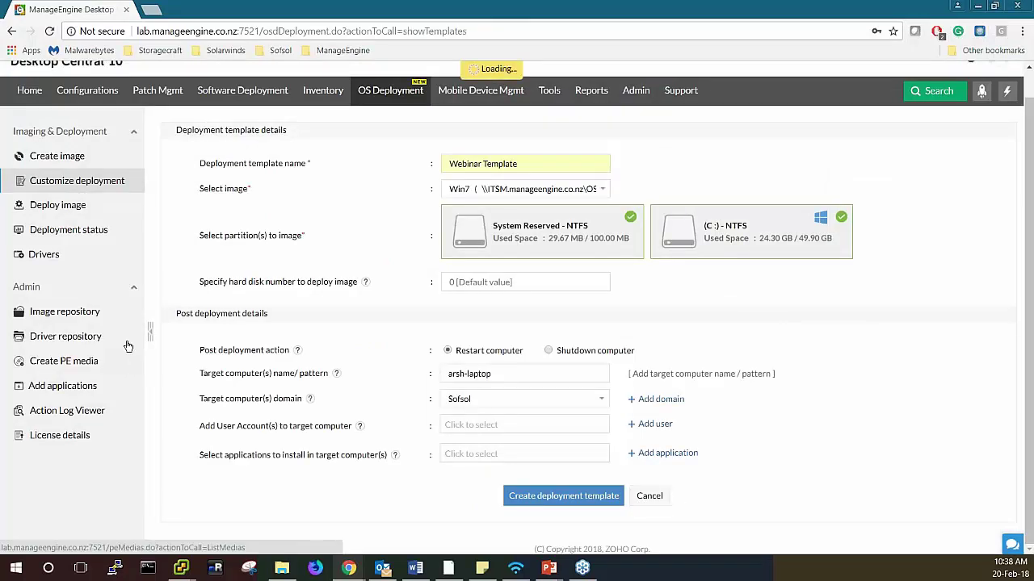
{"action": "left_click", "coordinate": [111, 242]}
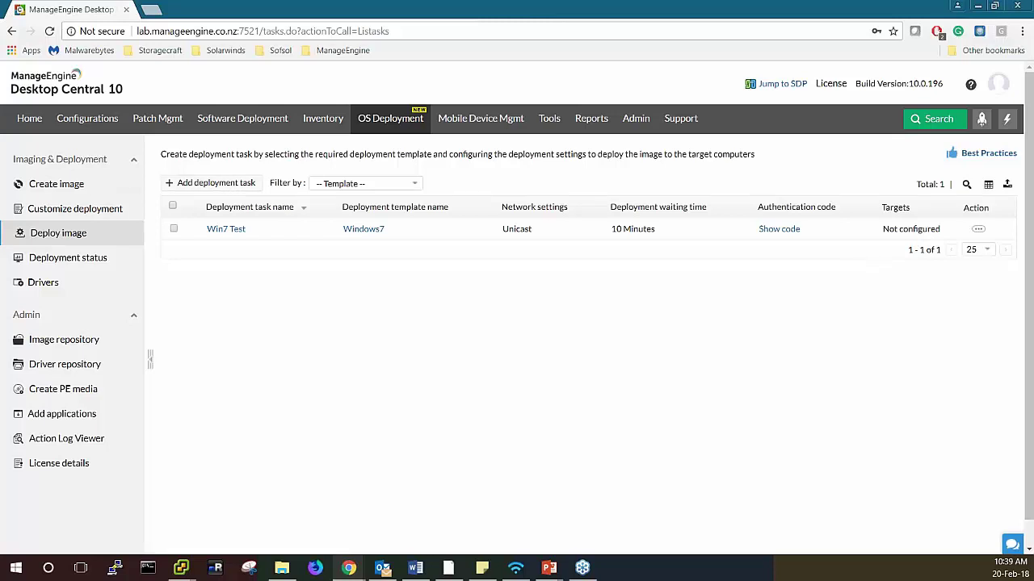
Add a new deployment task named 'Webinar Task' without restoring the earlier unsaved task
{"action": "left_click", "coordinate": [216, 183]}
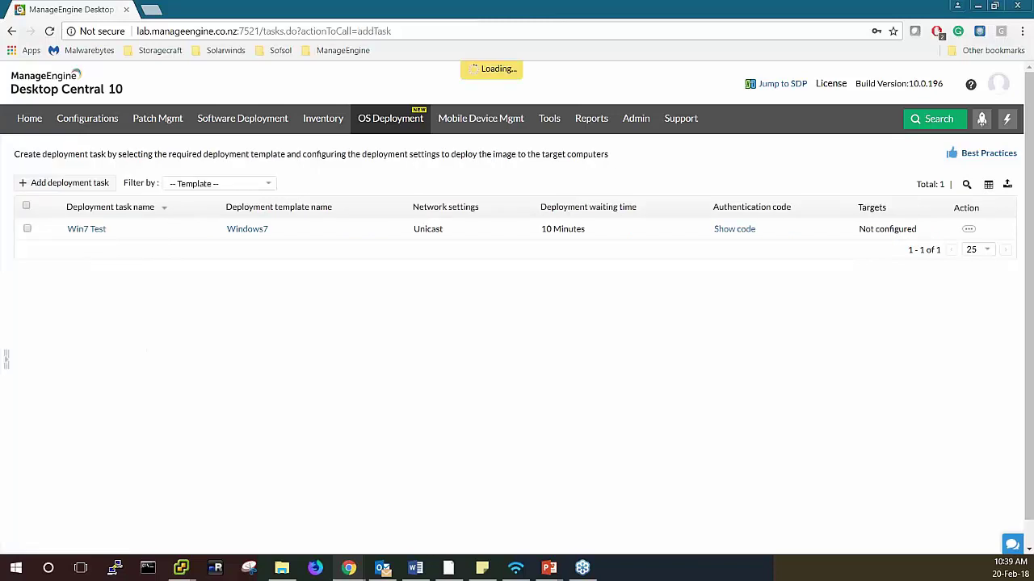
{"action": "left_click", "coordinate": [135, 193]}
{"action": "type", "text": "Webinar Task"}
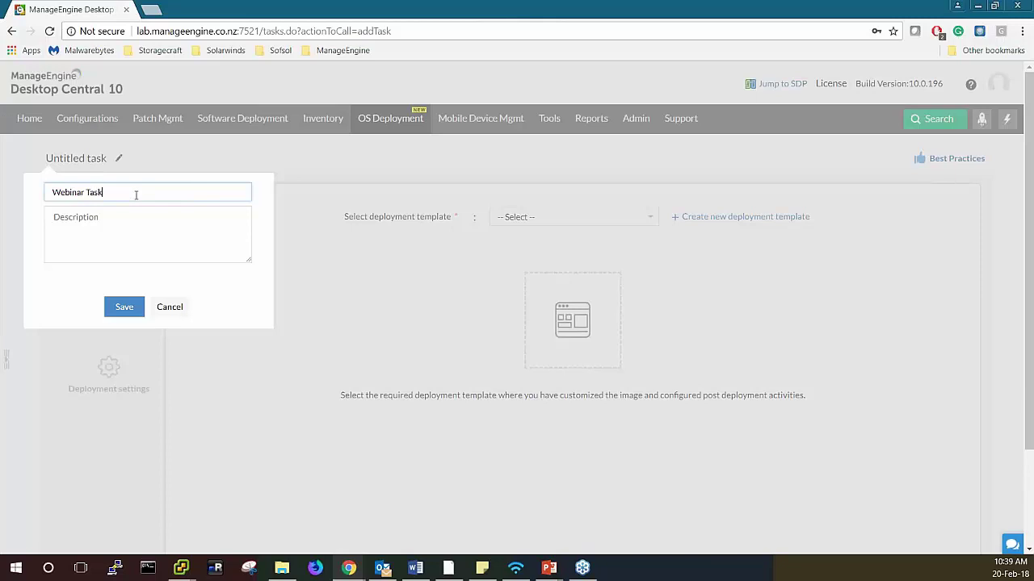
{"action": "left_click", "coordinate": [131, 303]}
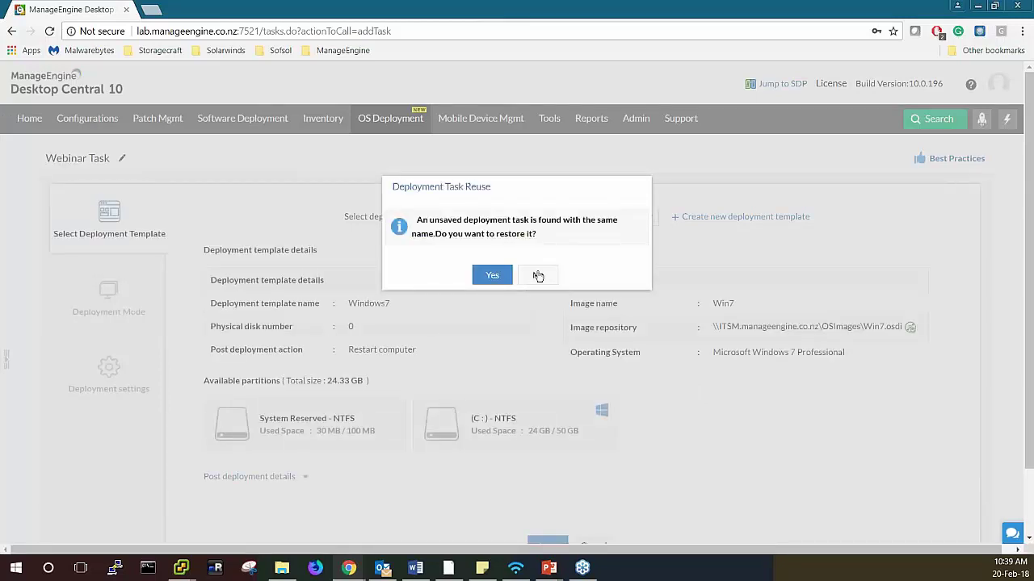
{"action": "left_click", "coordinate": [538, 275]}
Select the Windows7 deployment template and glance at its post-deployment details
{"action": "left_click", "coordinate": [569, 220]}
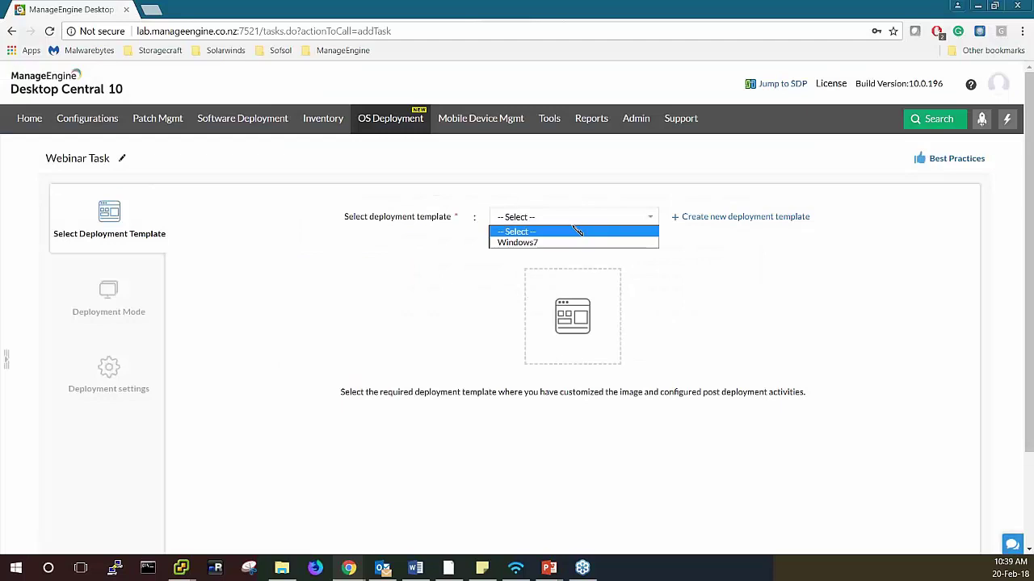
{"action": "left_click", "coordinate": [563, 247]}
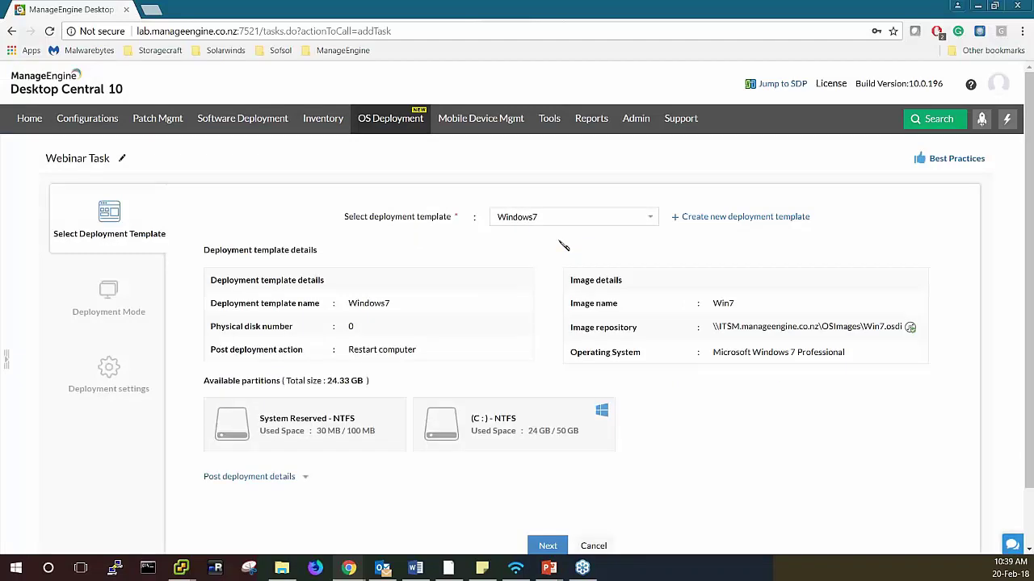
{"action": "scroll", "coordinate": [307, 364], "scroll_direction": "down", "scroll_amount": 1}
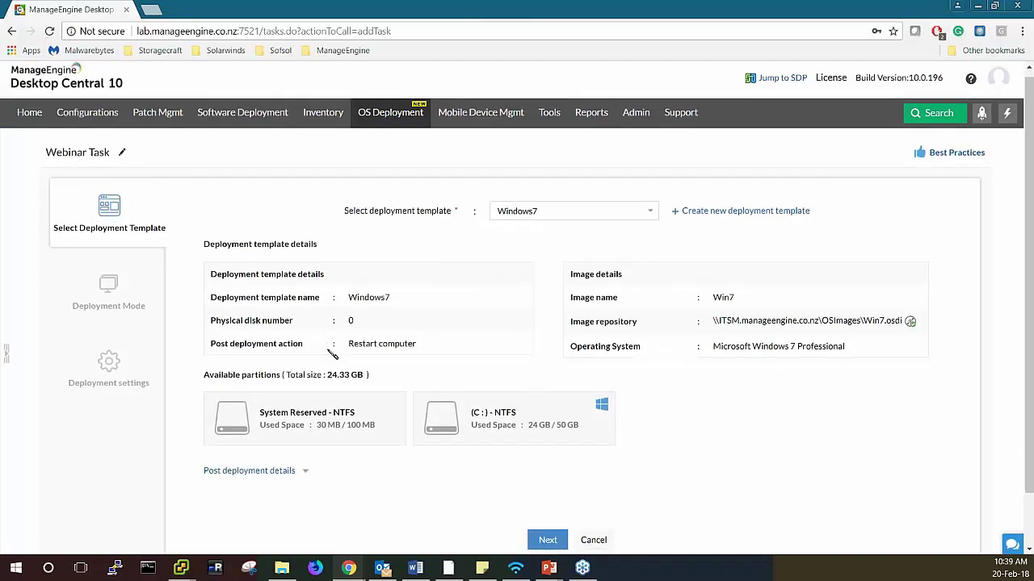
{"action": "left_click", "coordinate": [275, 413]}
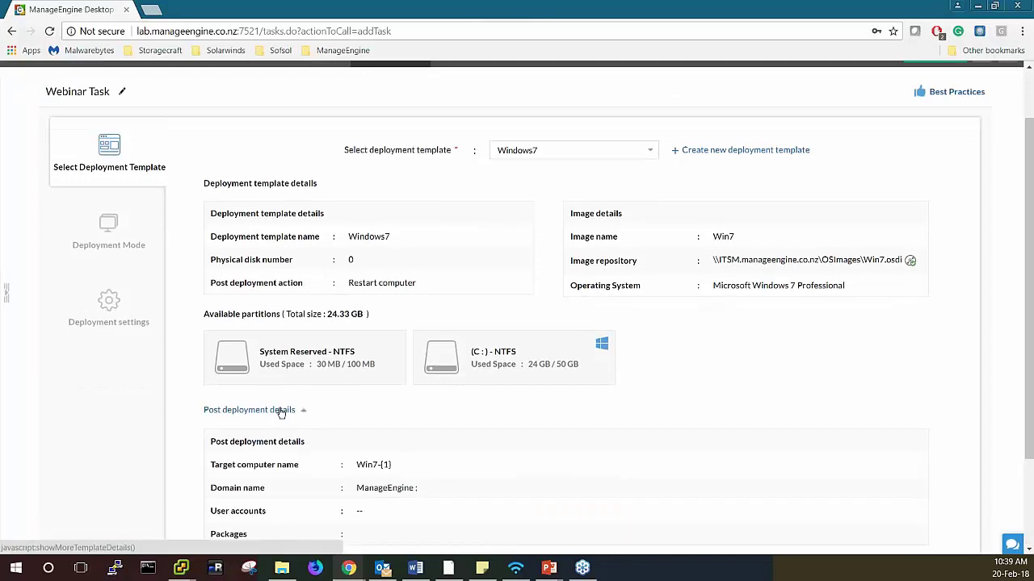
{"action": "left_click", "coordinate": [278, 412]}
{"action": "scroll", "coordinate": [243, 371], "scroll_direction": "up", "scroll_amount": 1}
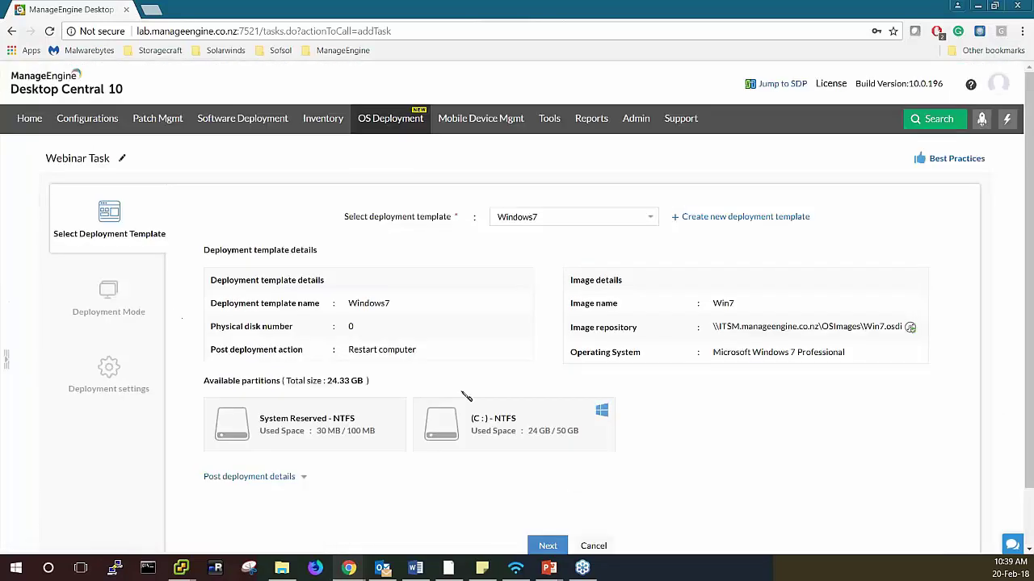
Keep passcode-initiated deployment, regenerating the passcode and checking the MAC option, then reach Deployment settings
{"action": "left_click", "coordinate": [548, 547]}
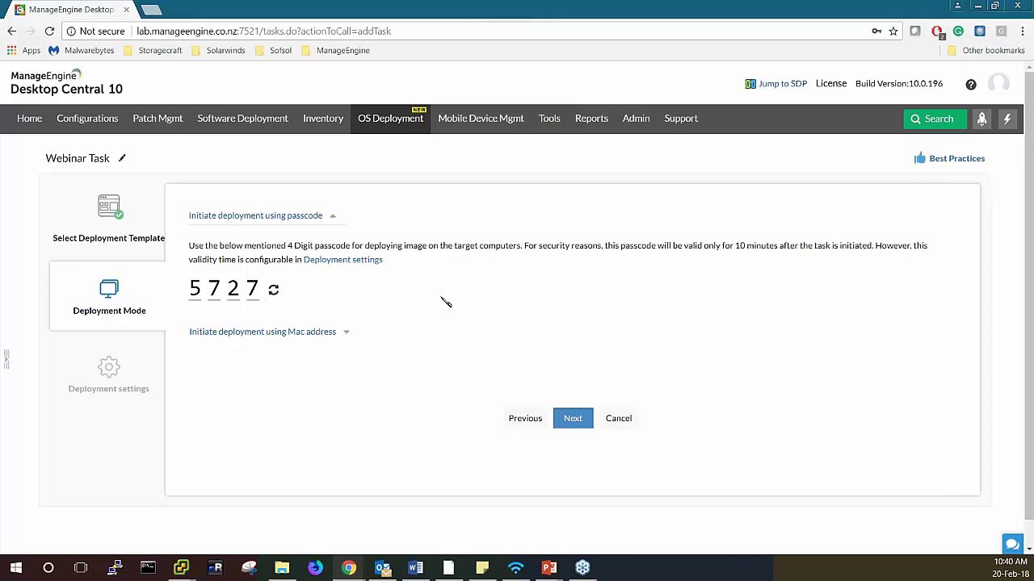
{"action": "left_click", "coordinate": [272, 293]}
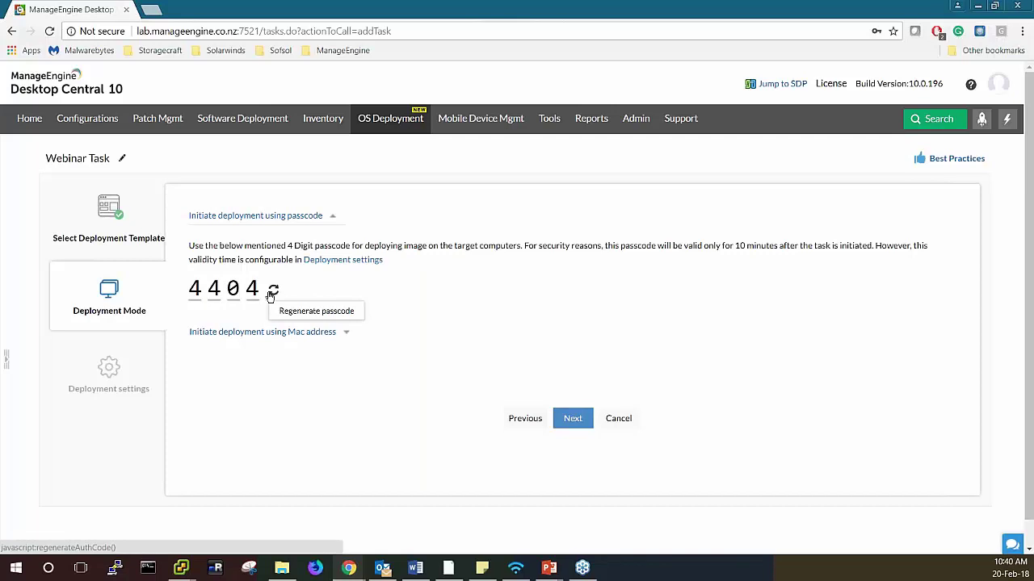
{"action": "left_click", "coordinate": [272, 292]}
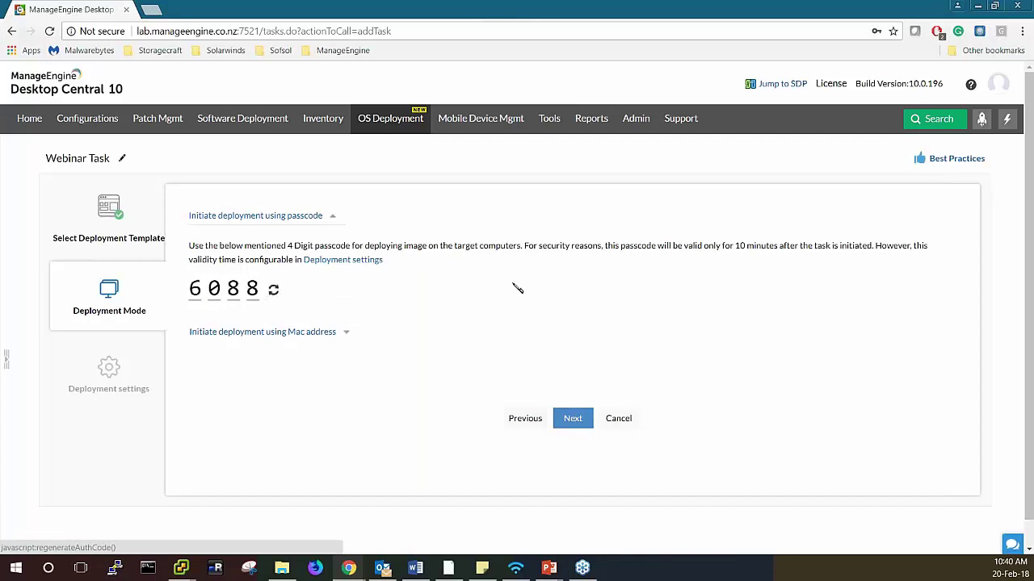
{"action": "left_click_drag", "start_coordinate": [664, 245], "coordinate": [782, 243]}
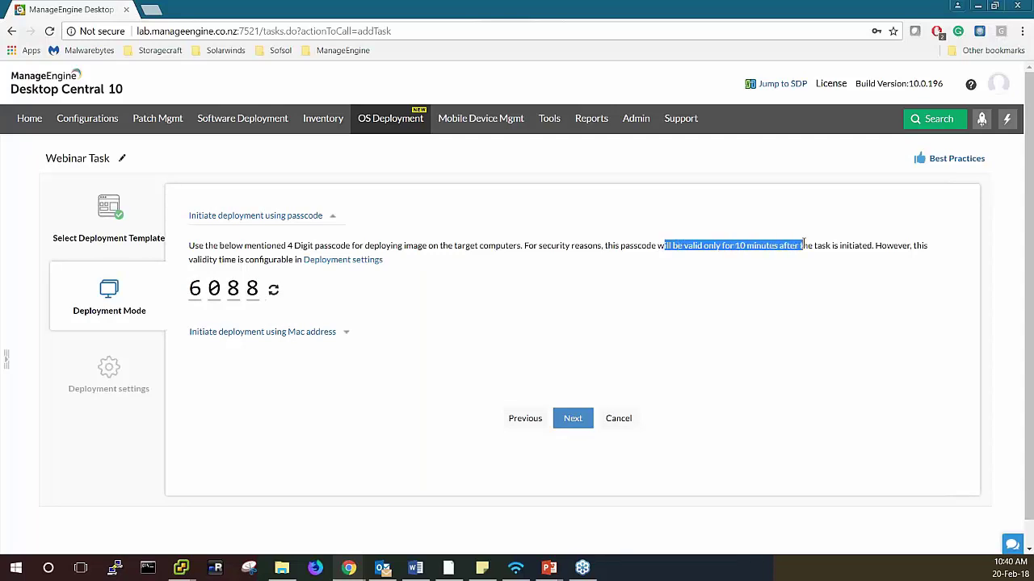
{"action": "left_click", "coordinate": [719, 312]}
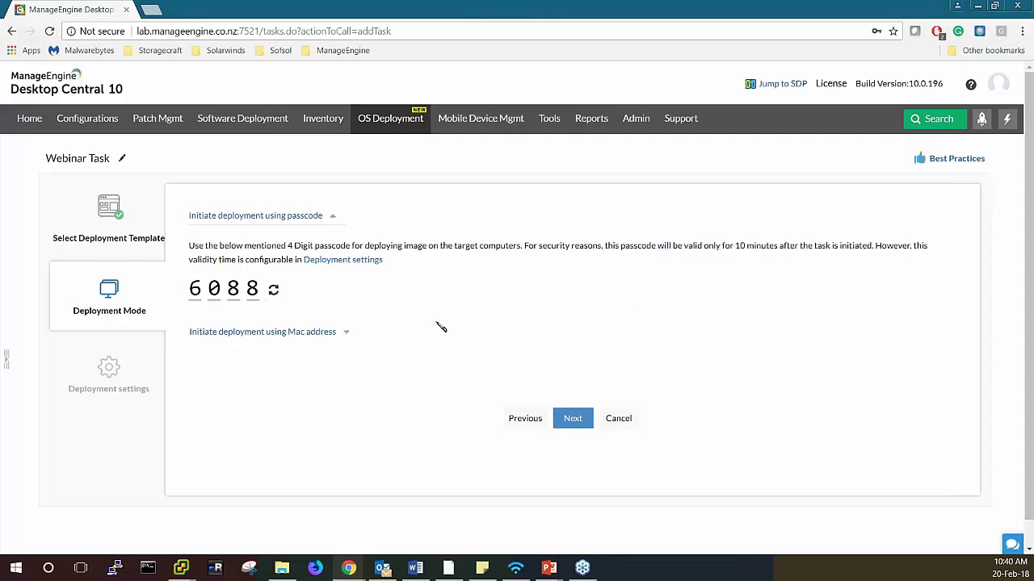
{"action": "left_click", "coordinate": [332, 333]}
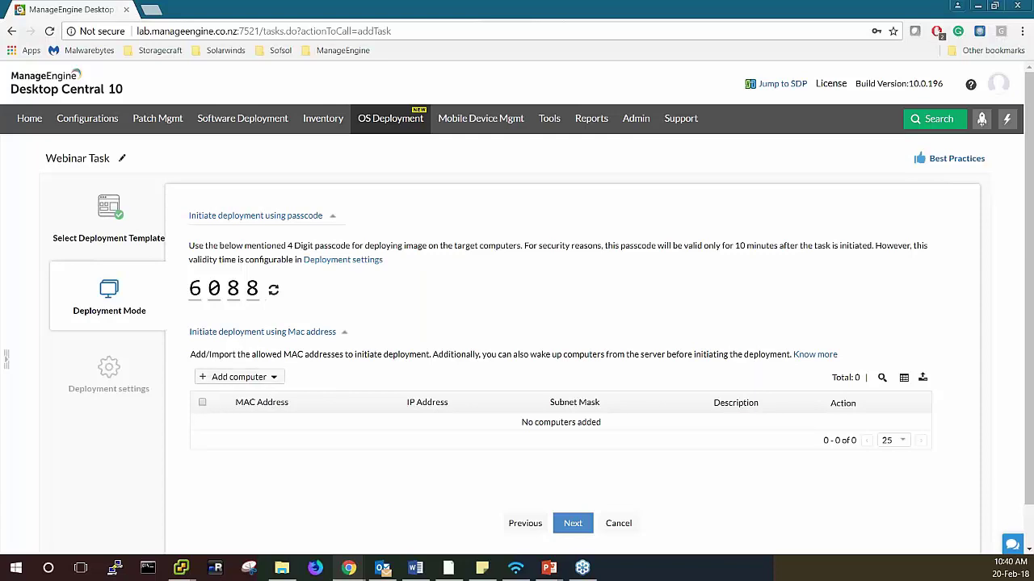
{"action": "left_click", "coordinate": [294, 334]}
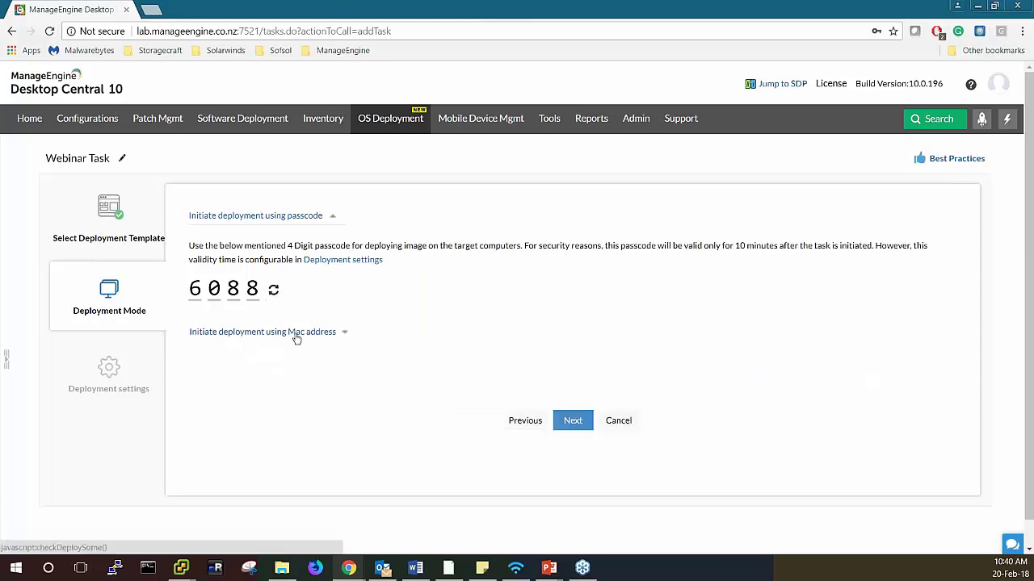
{"action": "left_click", "coordinate": [566, 420]}
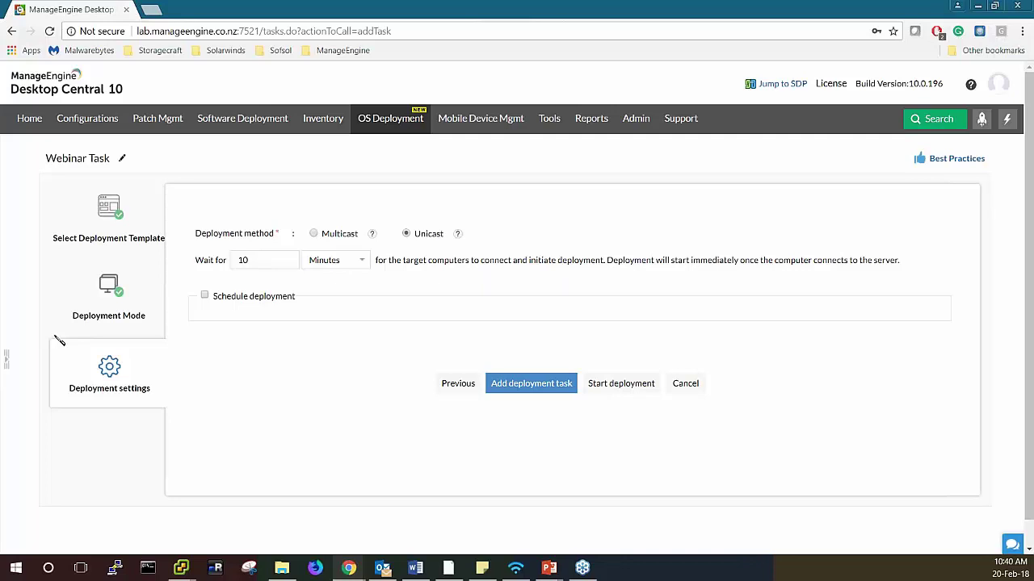
Try Multicast with Kilo Bytes bandwidth, revert to Unicast, enable scheduling, then cancel the task
{"action": "left_click", "coordinate": [315, 236]}
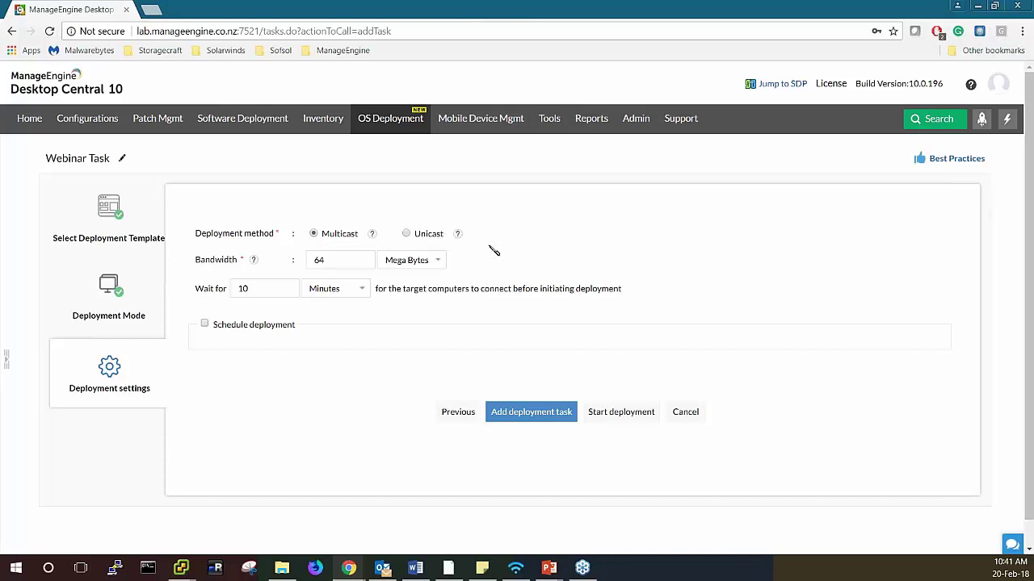
{"action": "left_click", "coordinate": [404, 260]}
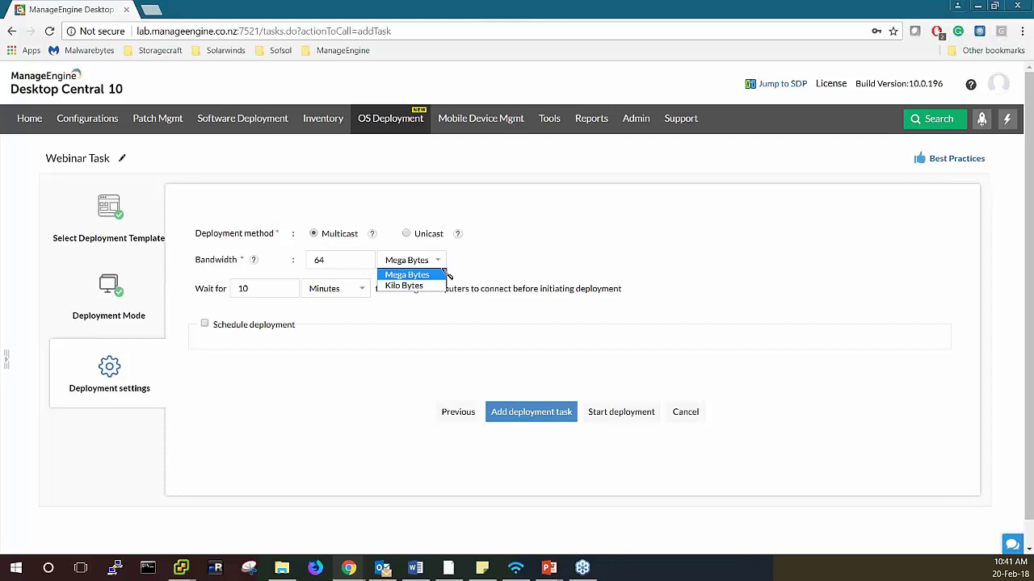
{"action": "left_click", "coordinate": [432, 287]}
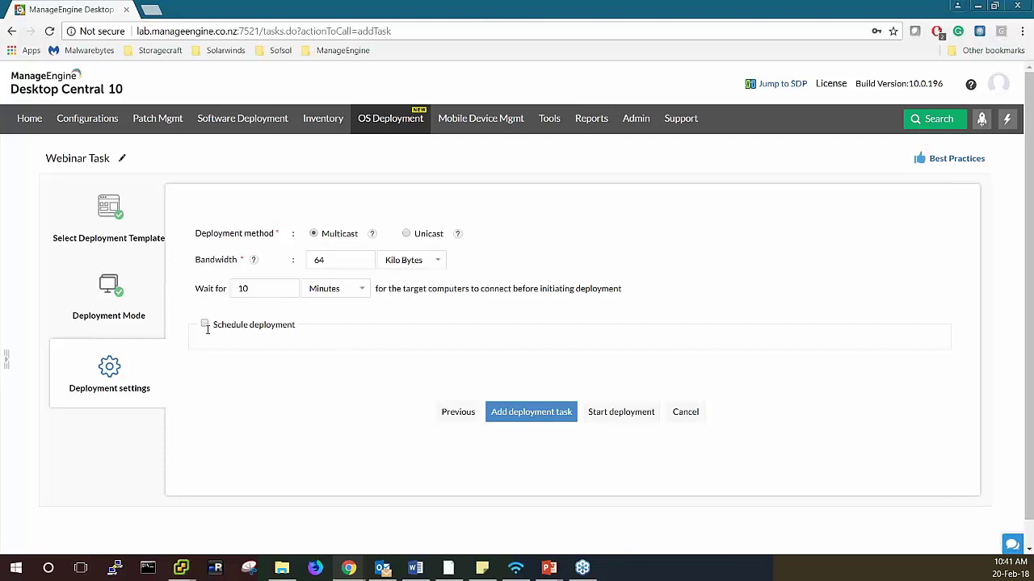
{"action": "left_click", "coordinate": [408, 235]}
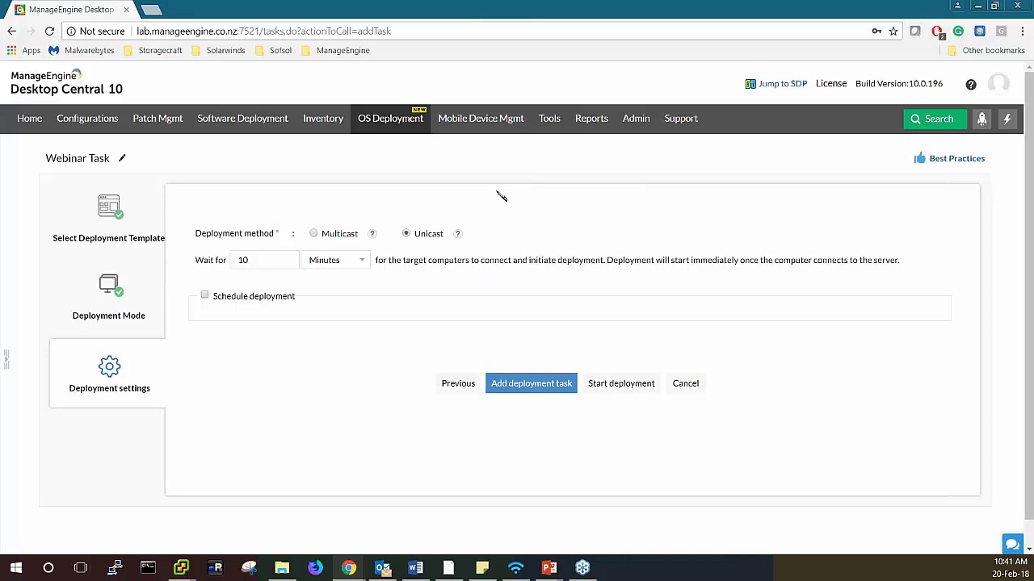
{"action": "left_click", "coordinate": [205, 297]}
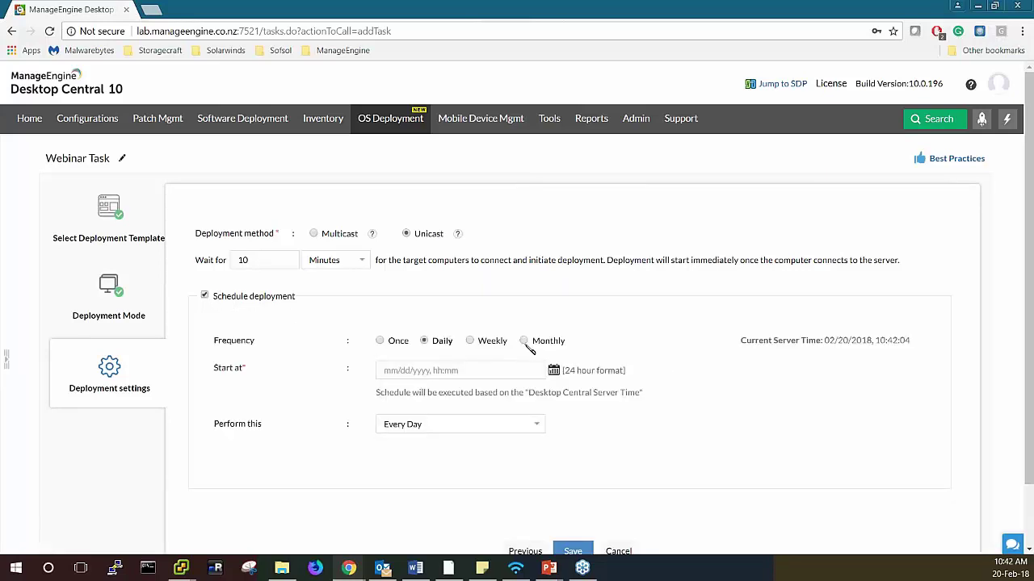
{"action": "scroll", "coordinate": [529, 345], "scroll_direction": "down", "scroll_amount": 2}
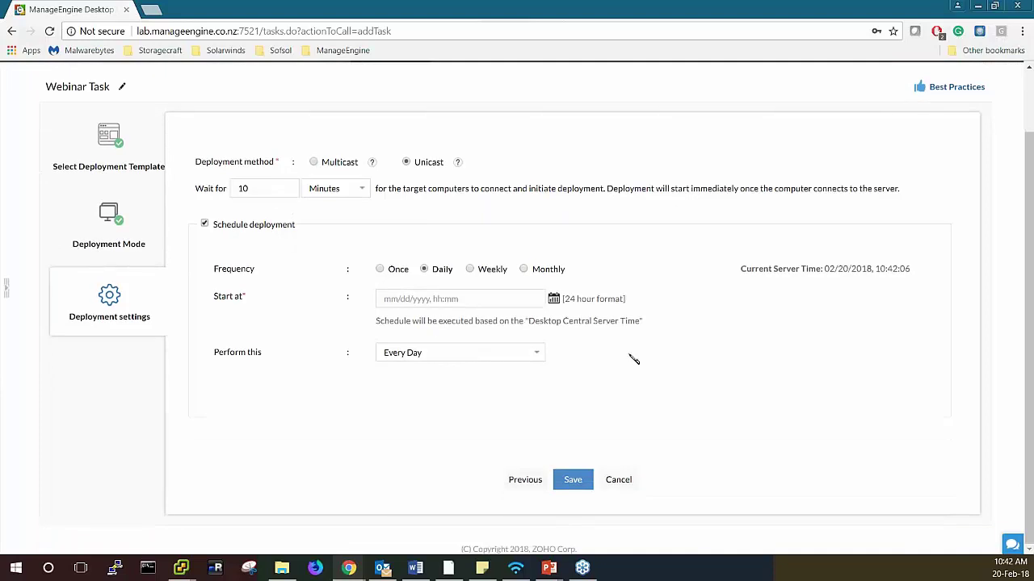
{"action": "left_click", "coordinate": [617, 481]}
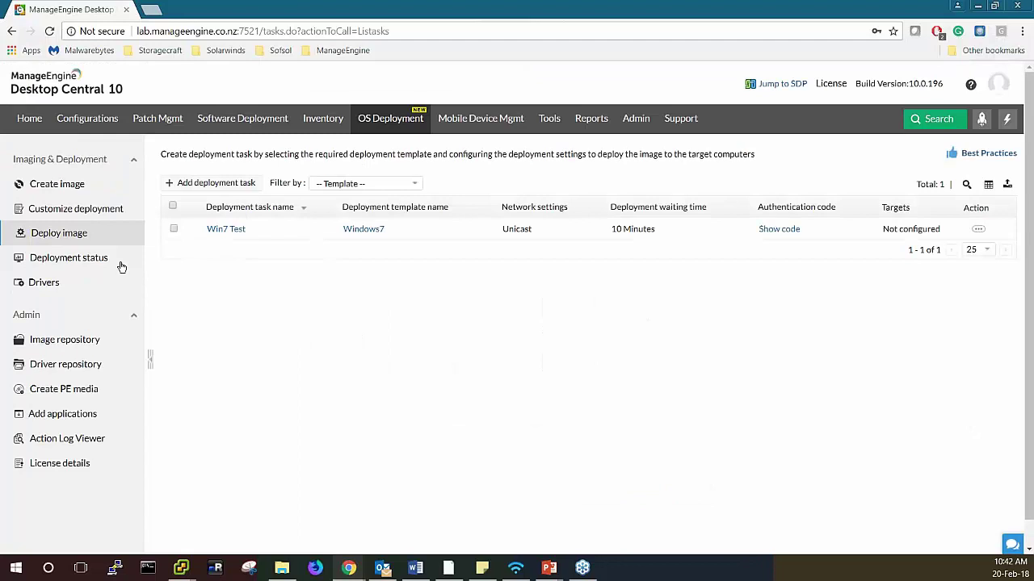
Browse the driver repository, decline adding an automatic-collection repository, and view missing drivers
{"action": "left_click", "coordinate": [101, 285]}
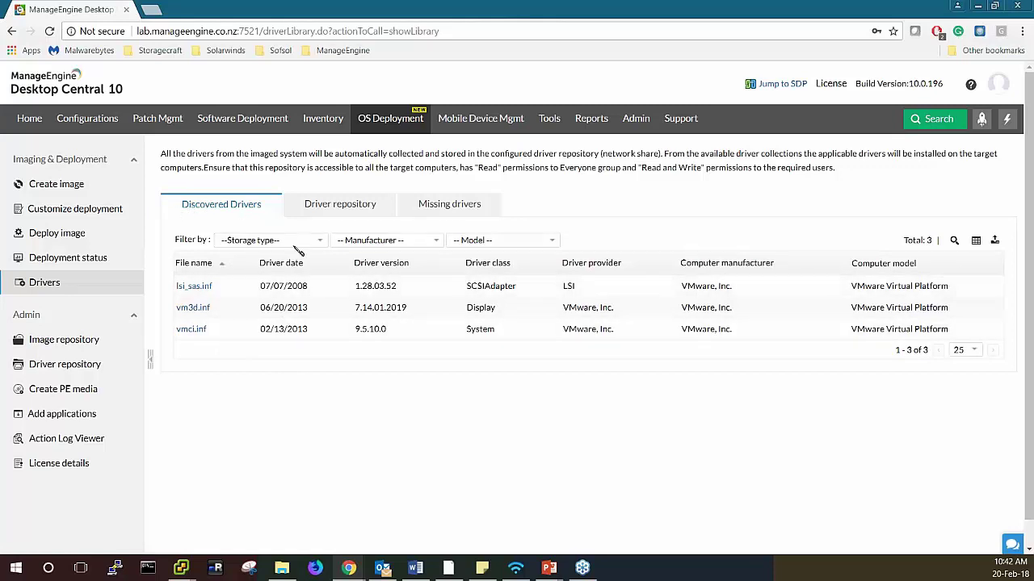
{"action": "left_click", "coordinate": [354, 207]}
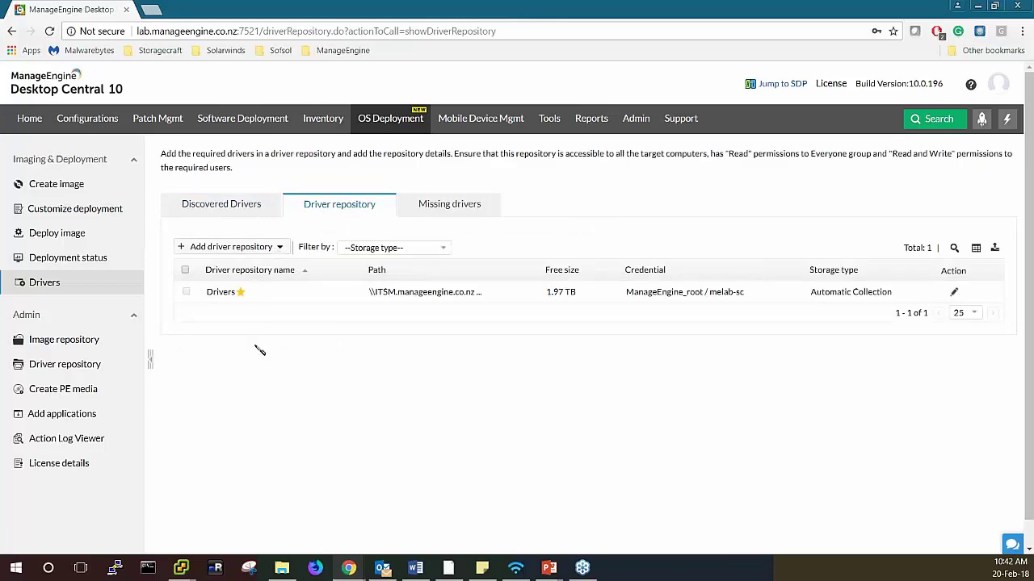
{"action": "left_click", "coordinate": [180, 247]}
{"action": "left_click", "coordinate": [51, 31]}
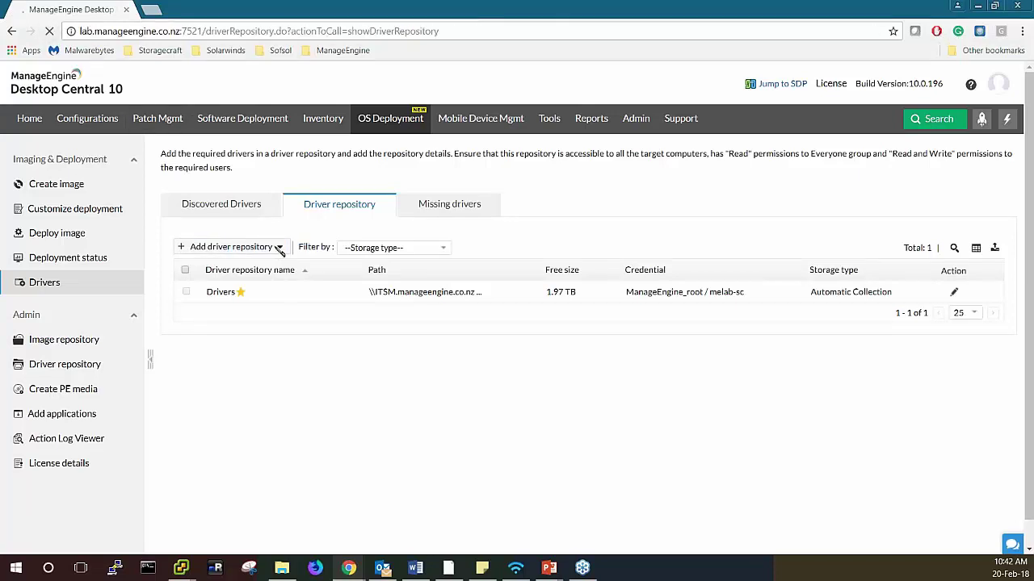
{"action": "left_click", "coordinate": [276, 249]}
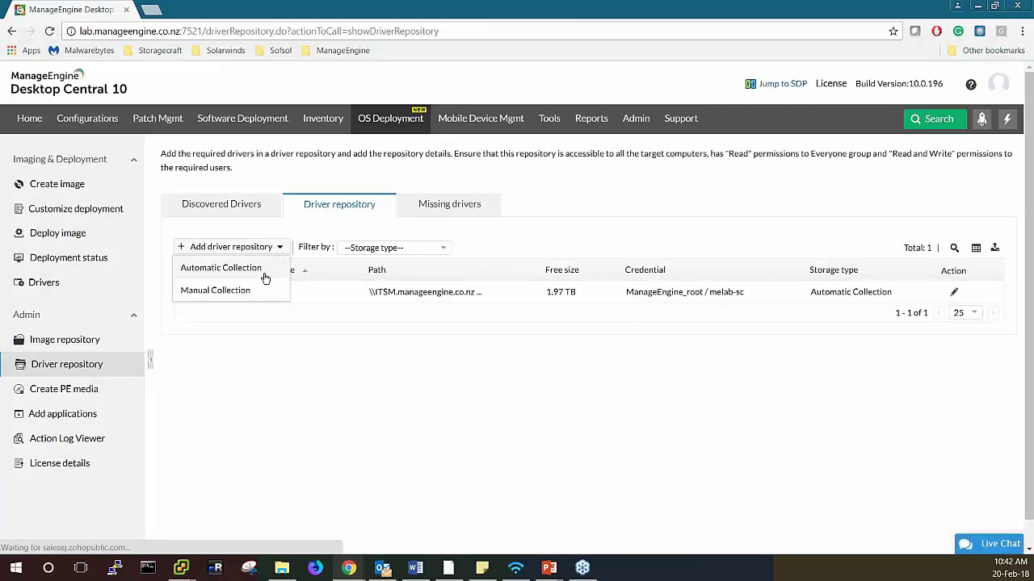
{"action": "left_click", "coordinate": [265, 271]}
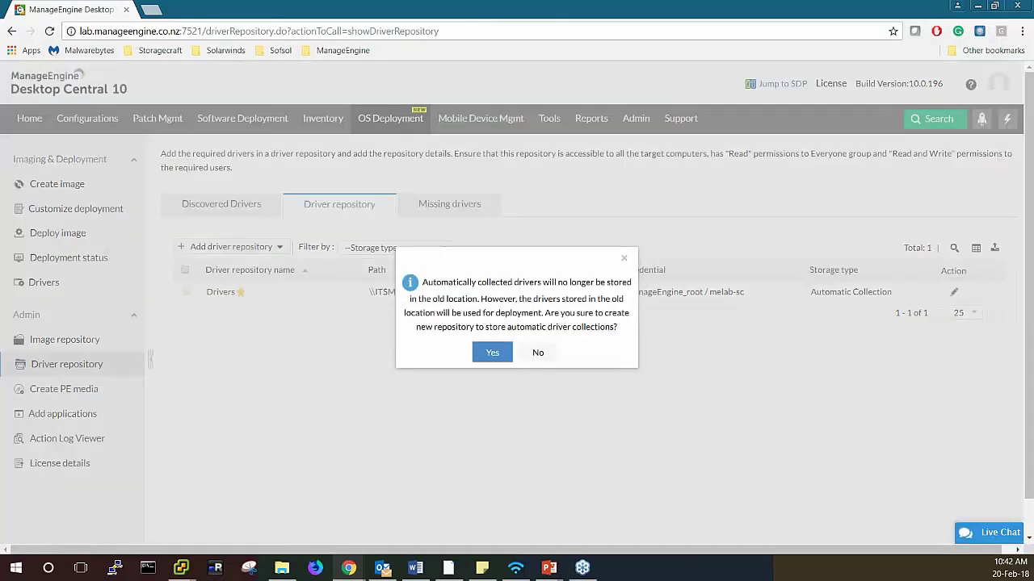
{"action": "left_click", "coordinate": [537, 353]}
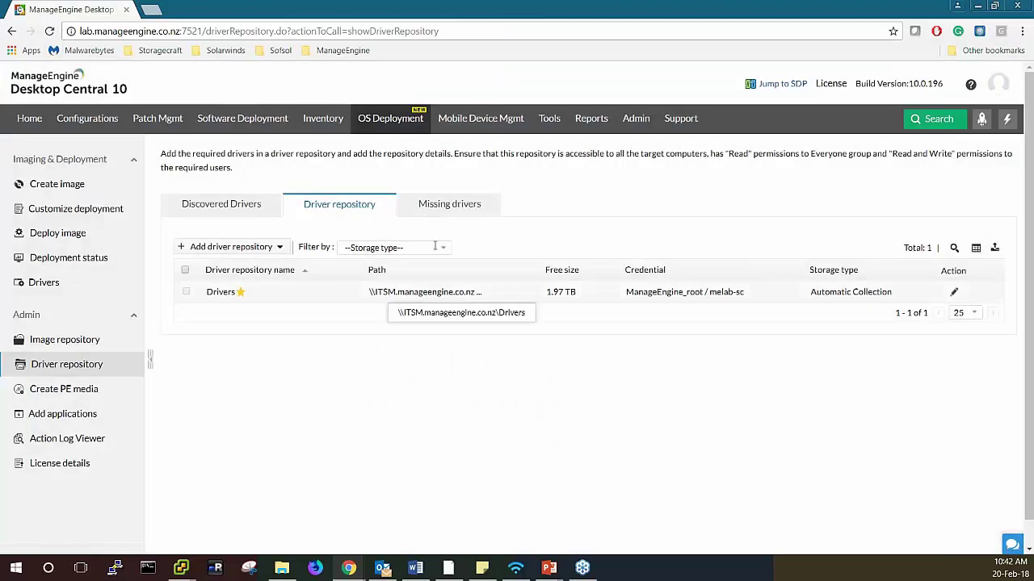
{"action": "left_click", "coordinate": [467, 199]}
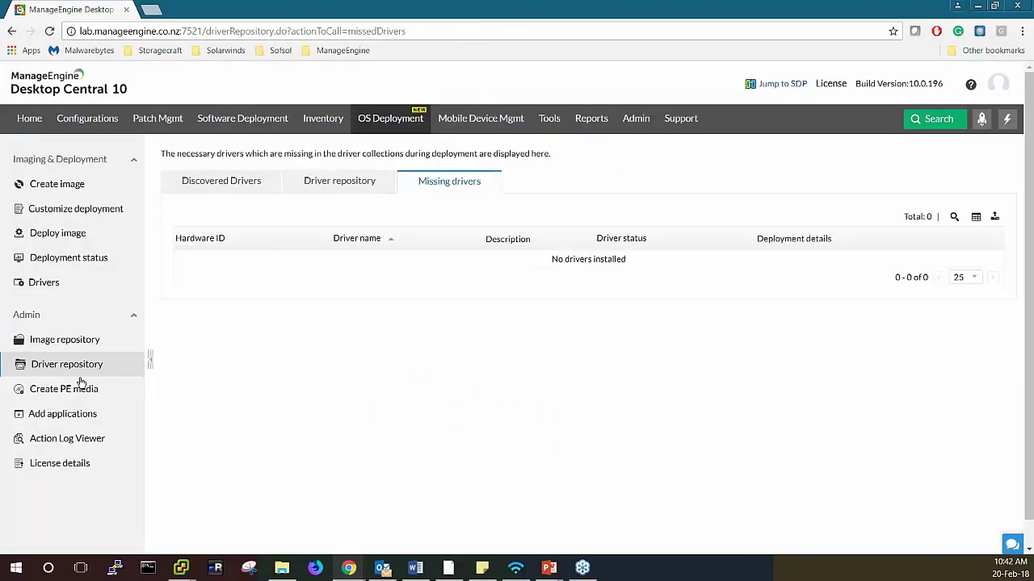
Visit the applications package list and Add application page, then open the Action Log Viewer
{"action": "left_click", "coordinate": [97, 415]}
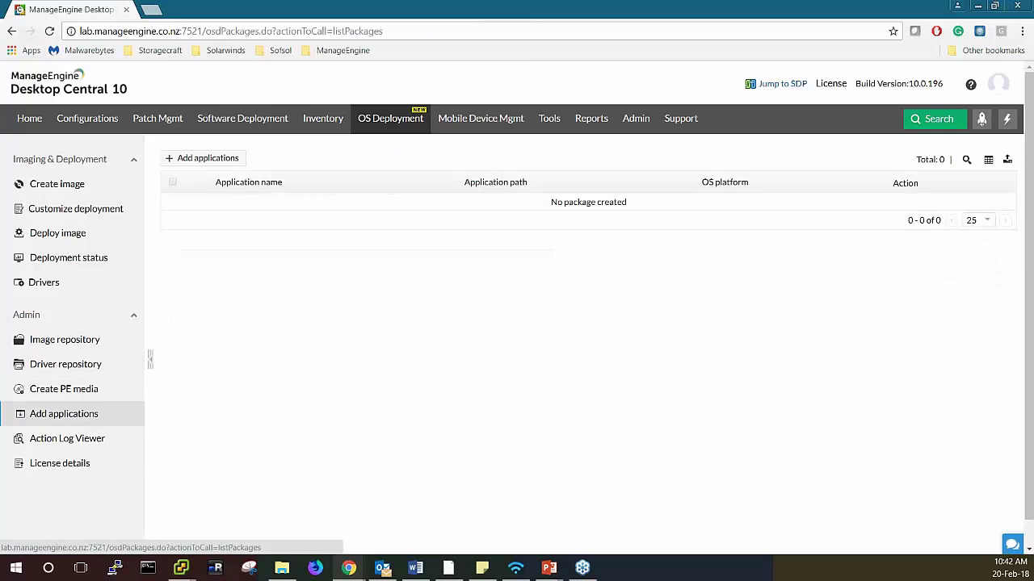
{"action": "left_click", "coordinate": [214, 160]}
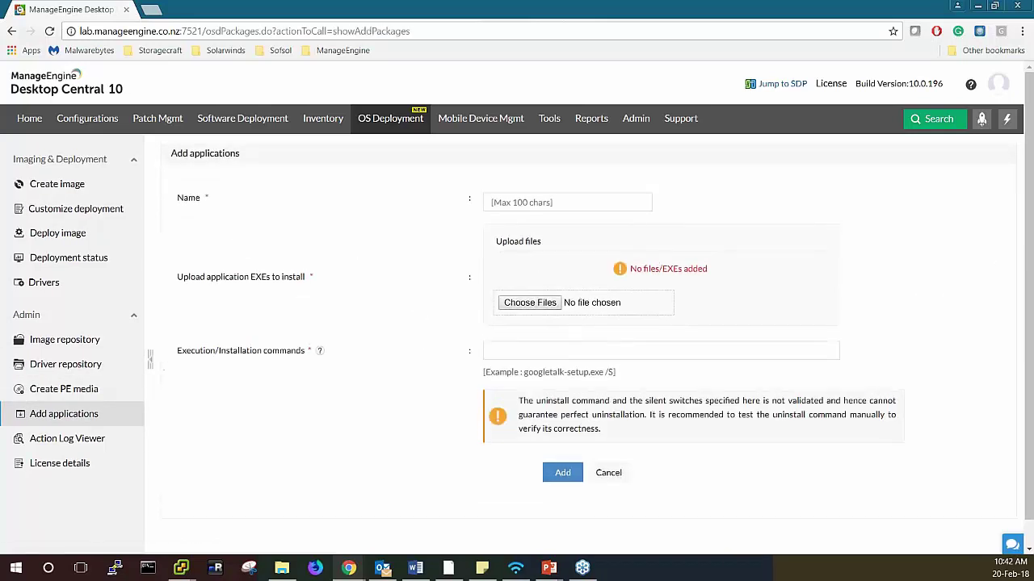
{"action": "left_click", "coordinate": [68, 439]}
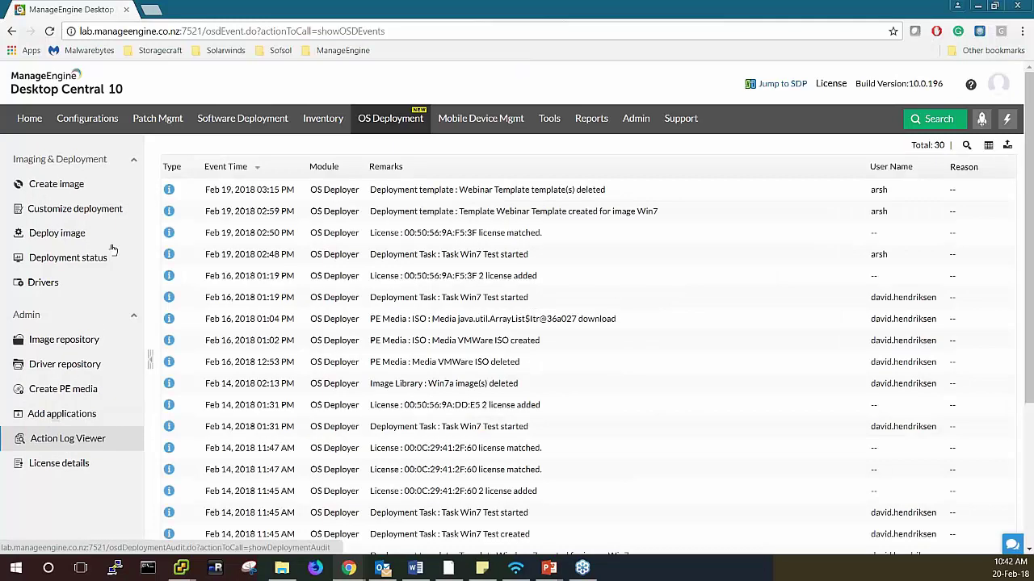